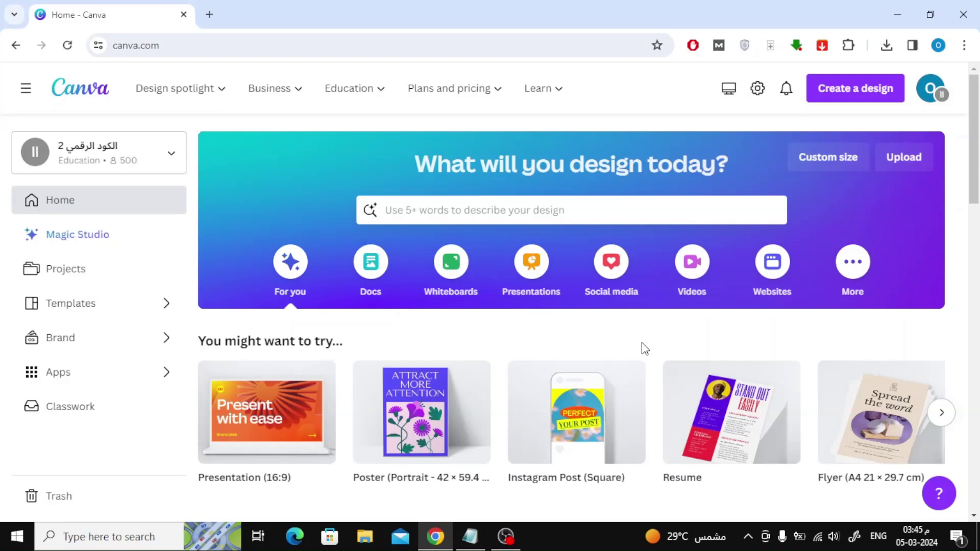
# - Choose png2pdf from the Downloads folder in the upload file browser and import it
pyautogui.click(896, 163)
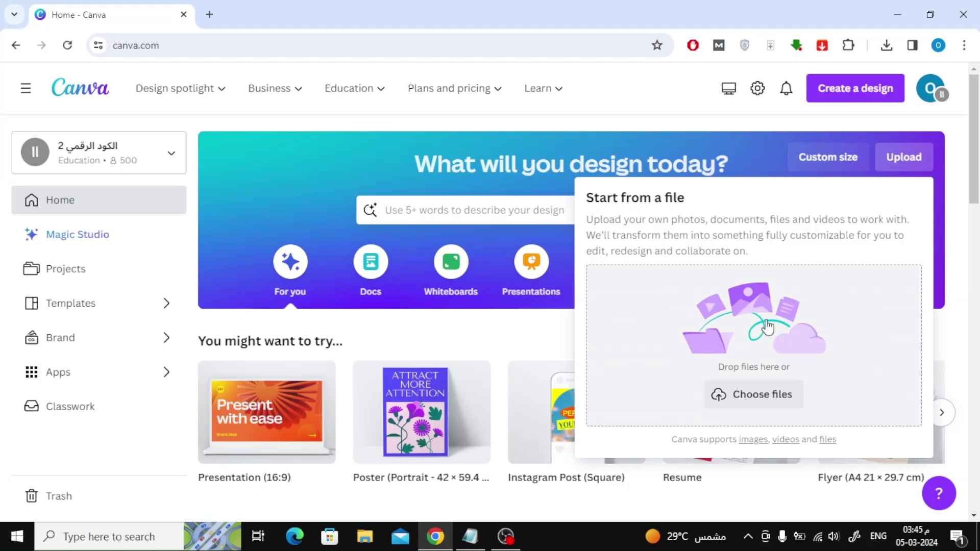
pyautogui.click(769, 325)
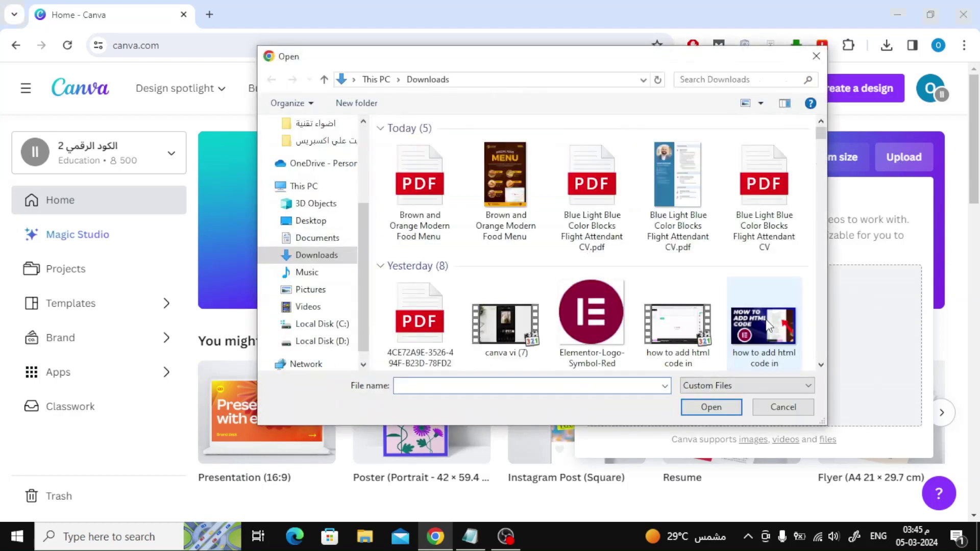
pyautogui.click(506, 196)
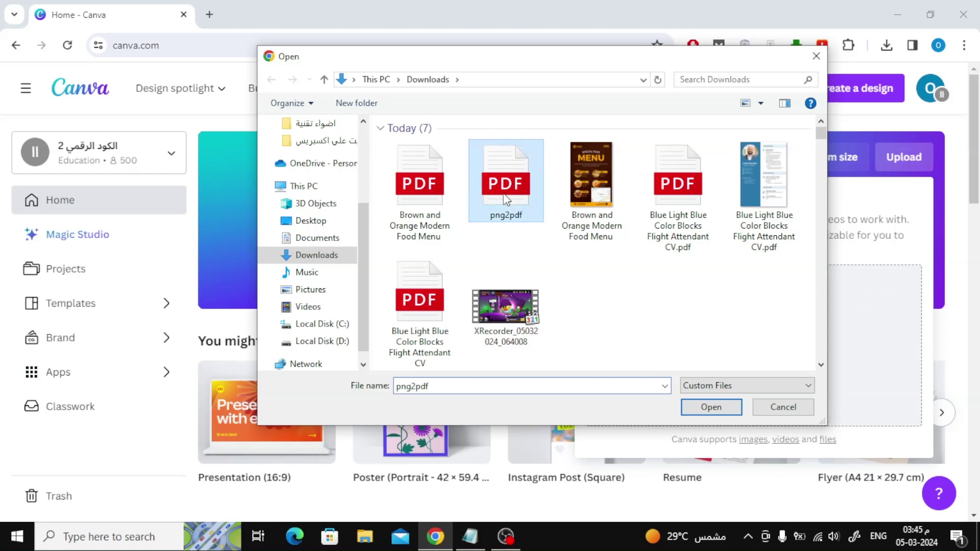
pyautogui.click(710, 408)
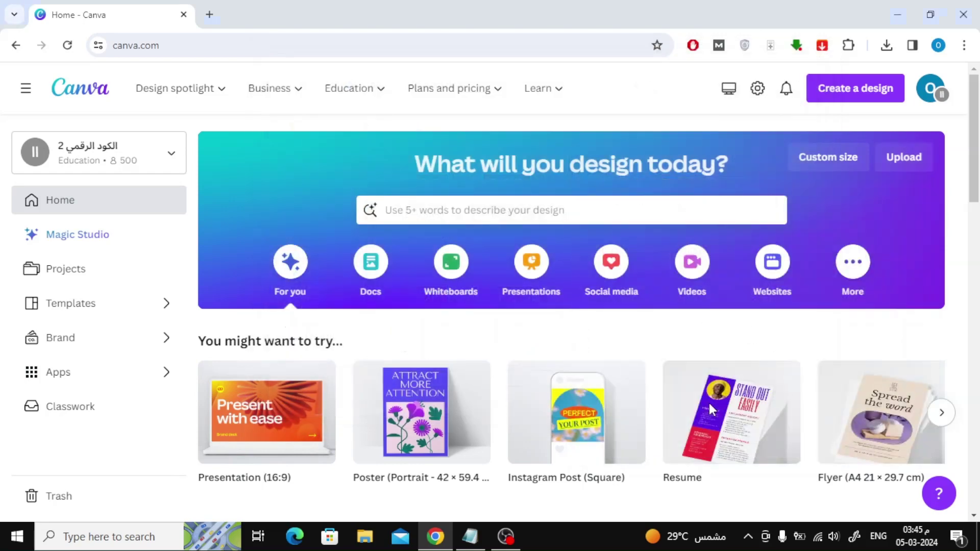
# - Open the imported png2pdf.pdf menu design, zoom to 52% and close the File Import Feedback popup
pyautogui.scroll(-4, 483, 335)
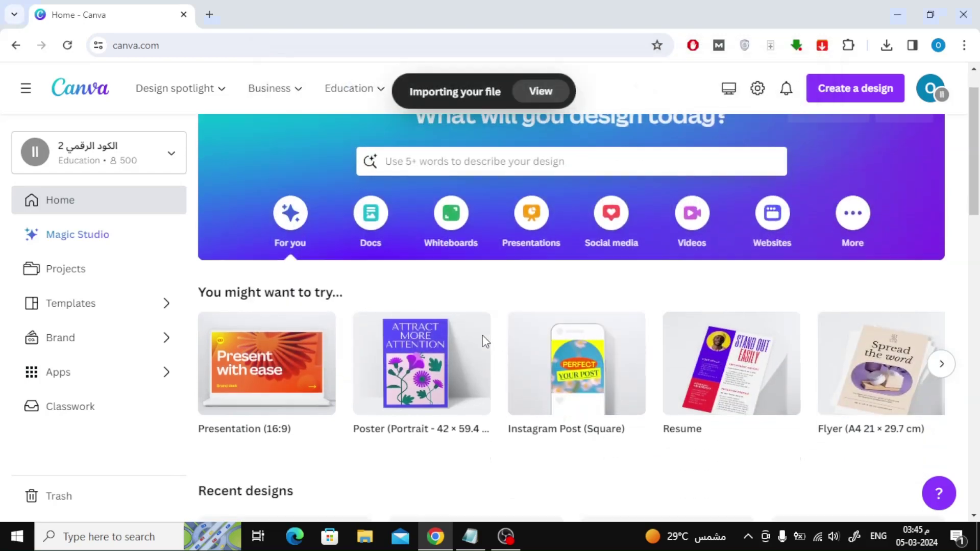
pyautogui.scroll(-1, 399, 332)
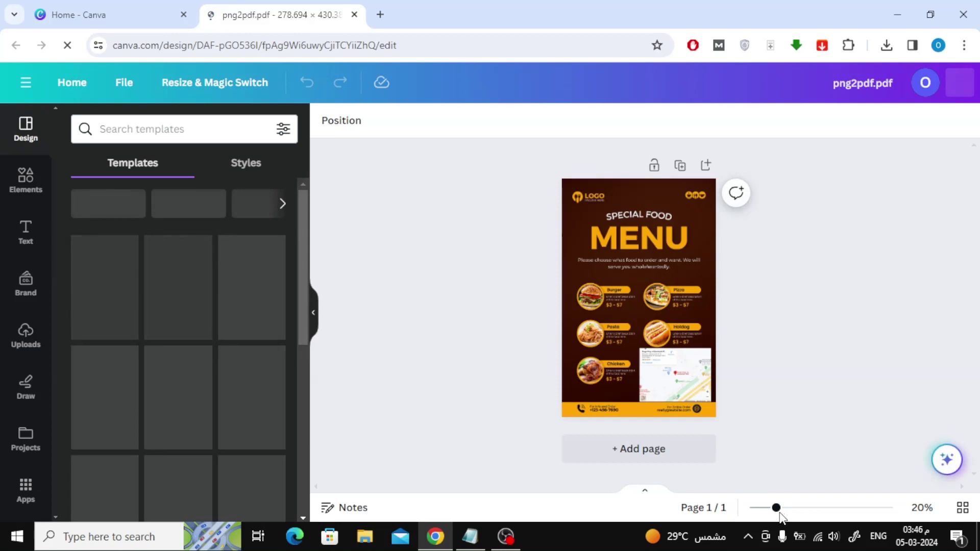
pyautogui.moveTo(719, 508); pyautogui.dragTo(752, 507)
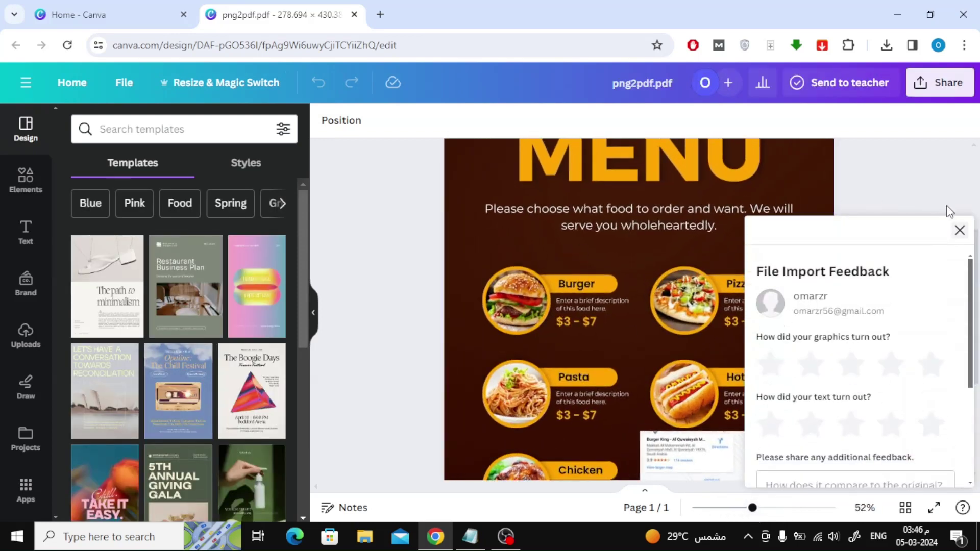
pyautogui.click(959, 231)
pyautogui.scroll(2, 611, 286)
pyautogui.moveTo(612, 286)
pyautogui.mouseDown()
pyautogui.moveTo(610, 269)
pyautogui.moveTo(602, 306)
pyautogui.moveTo(612, 285)
pyautogui.mouseUp()
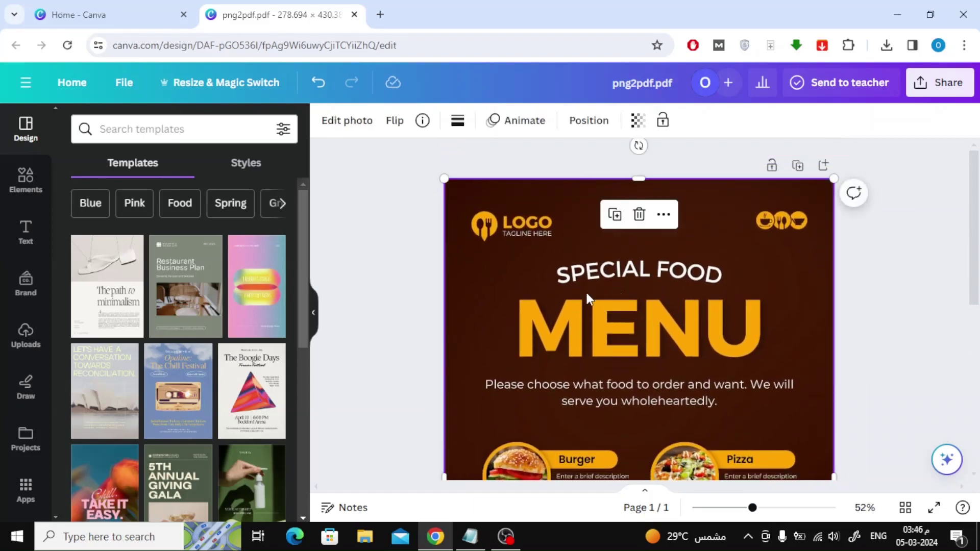
pyautogui.scroll(-5, 545, 226)
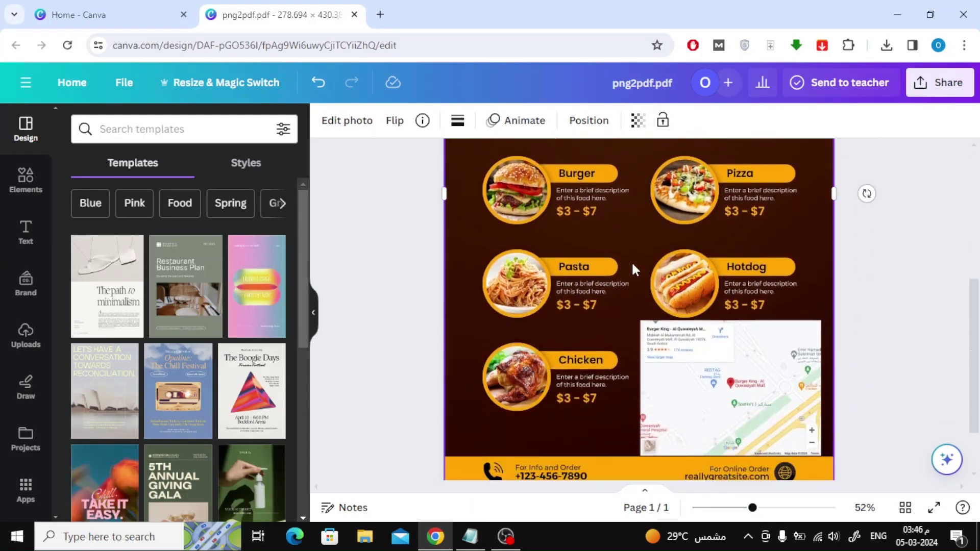
pyautogui.scroll(5, 607, 284)
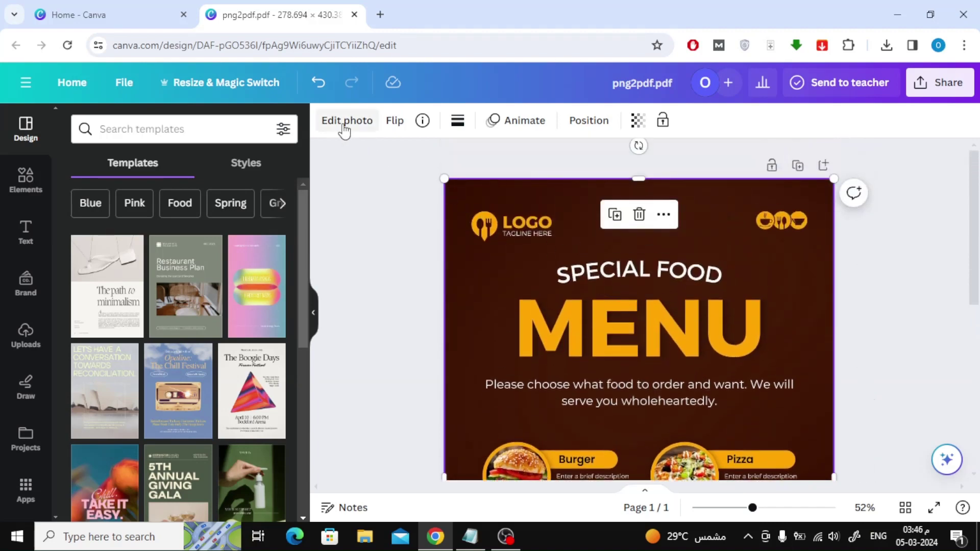
# - Apply Magic Studio's Grab Text to the menu image so its heading becomes editable text
pyautogui.click(345, 127)
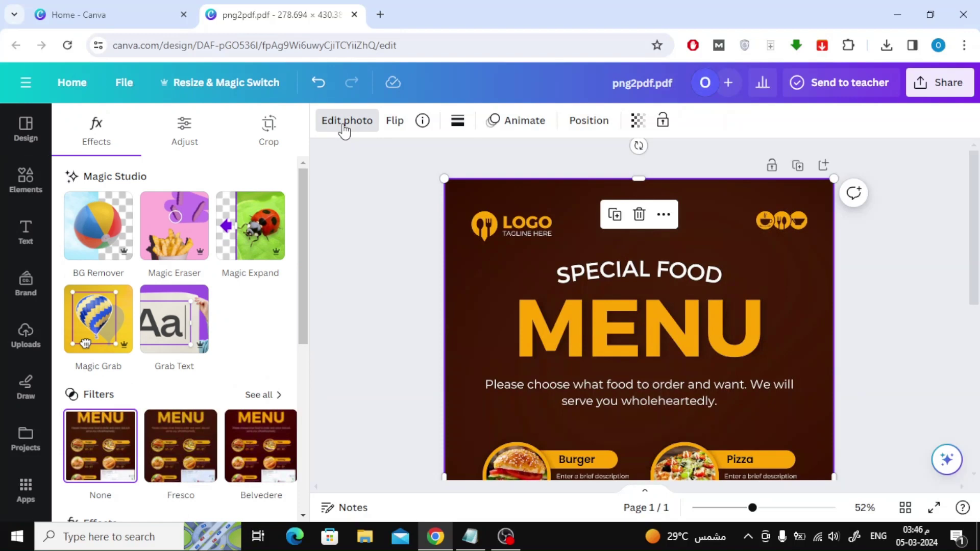
pyautogui.click(180, 324)
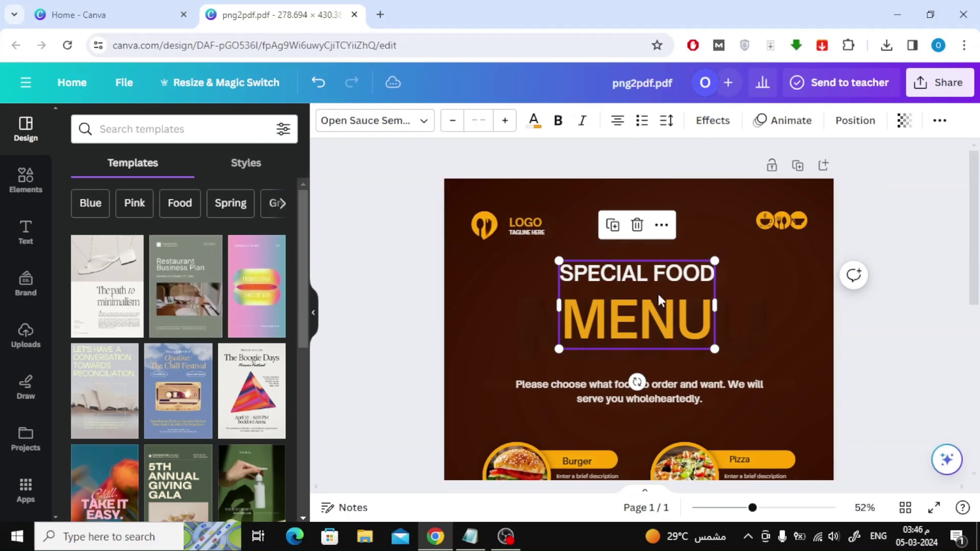
pyautogui.click(742, 299)
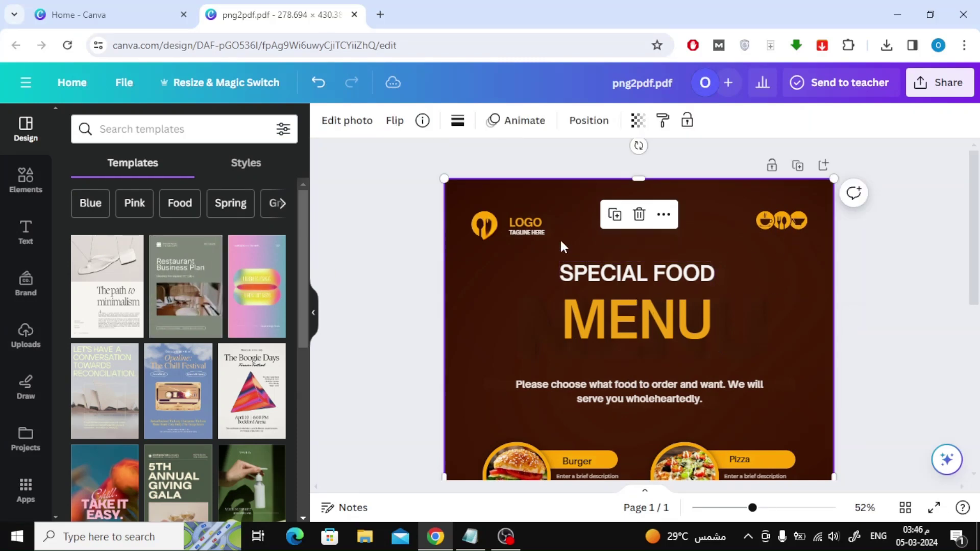
pyautogui.click(527, 232)
pyautogui.click(646, 398)
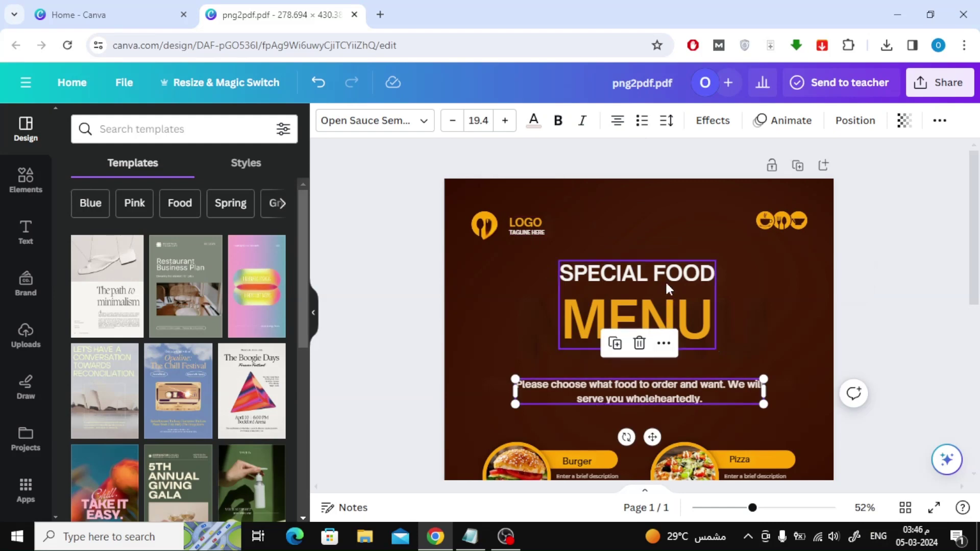
pyautogui.click(611, 288)
pyautogui.scroll(-3, 639, 280)
pyautogui.click(584, 317)
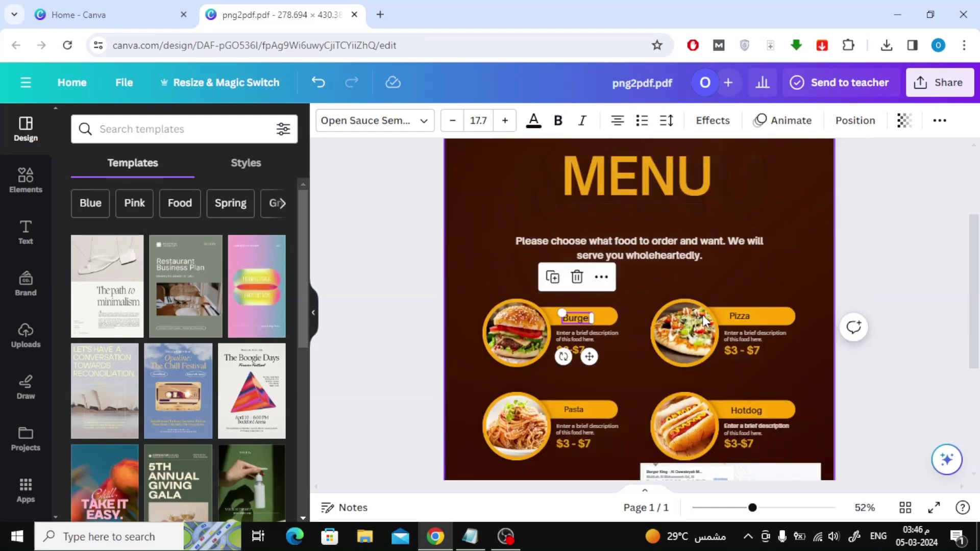
pyautogui.click(734, 315)
pyautogui.scroll(-2, 599, 317)
pyautogui.click(584, 264)
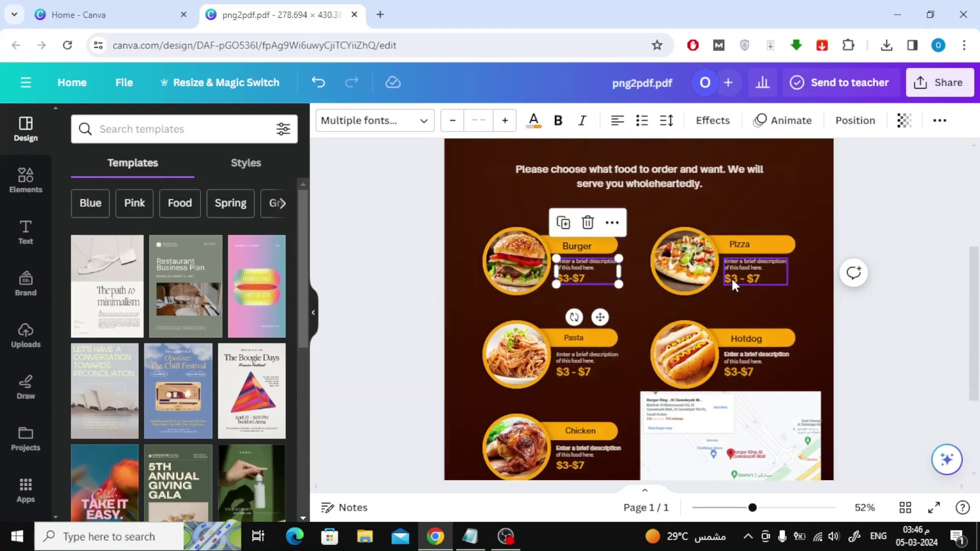
pyautogui.click(744, 274)
pyautogui.scroll(-2, 559, 362)
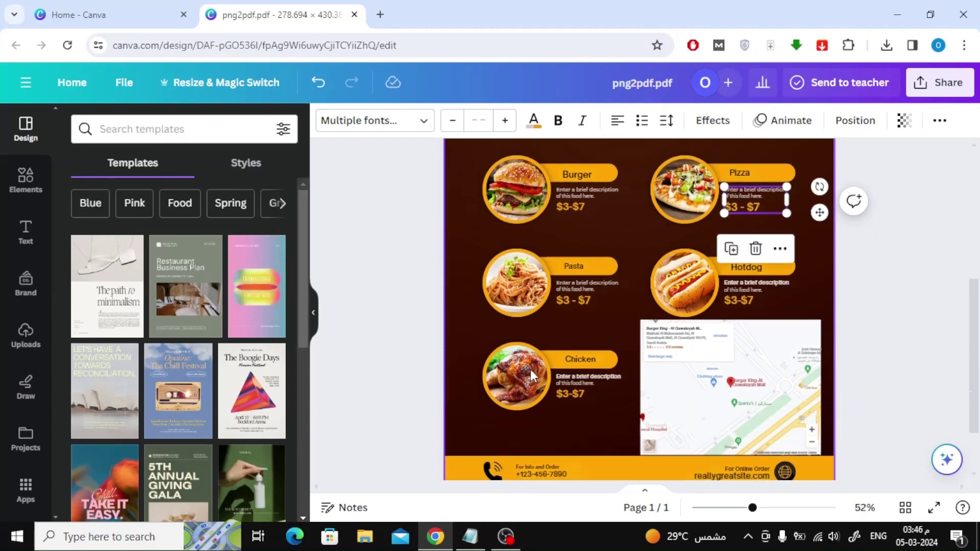
pyautogui.click(531, 370)
pyautogui.click(580, 356)
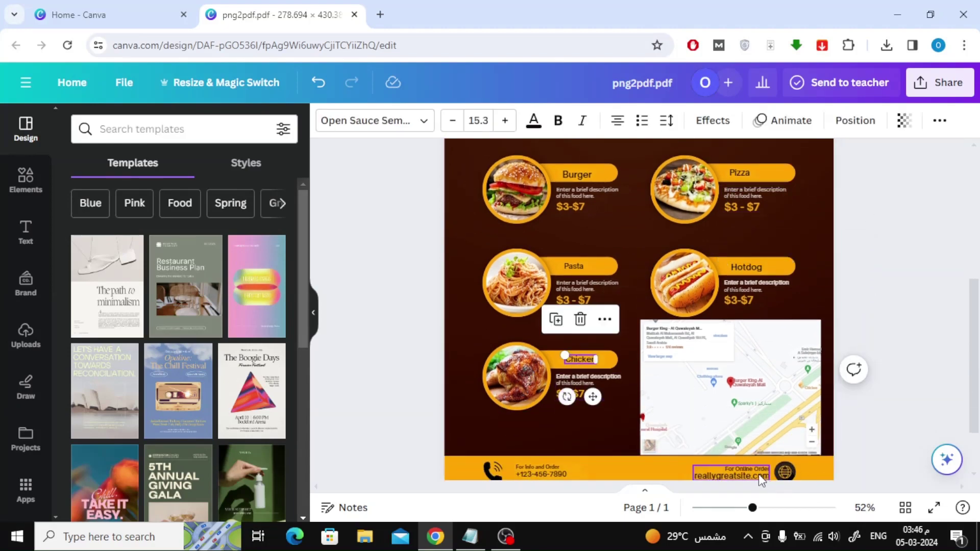
pyautogui.moveTo(753, 508); pyautogui.dragTo(766, 510)
pyautogui.scroll(10, 641, 351)
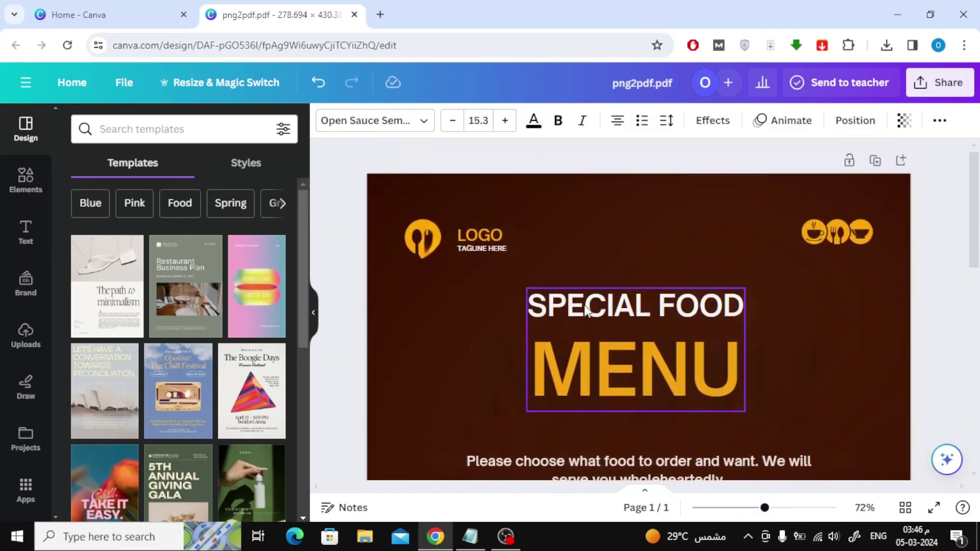
# - Replace the word SPECIAL with BEST so the heading reads BEST FOOD
pyautogui.doubleClick(595, 306)
pyautogui.click(594, 305)
pyautogui.doubleClick(594, 305)
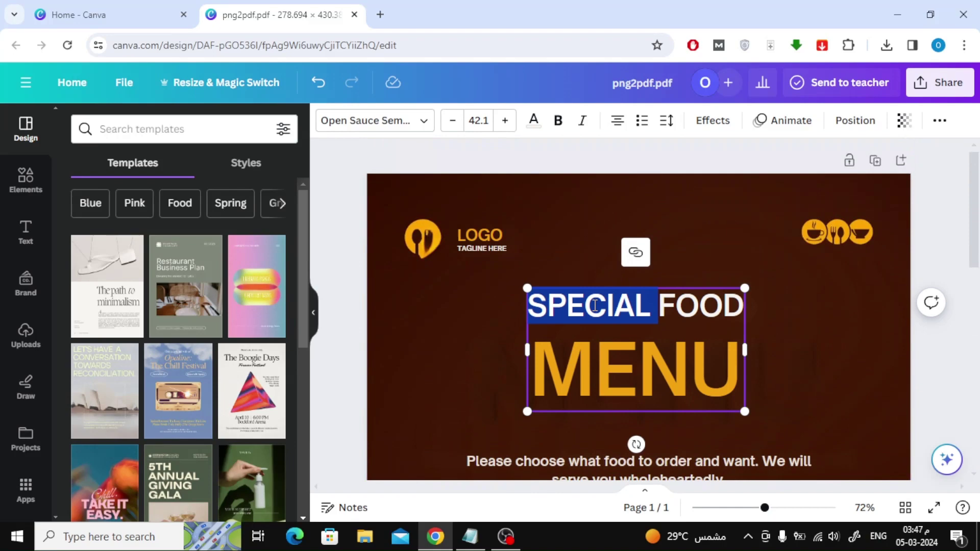
pyautogui.write('BEST')
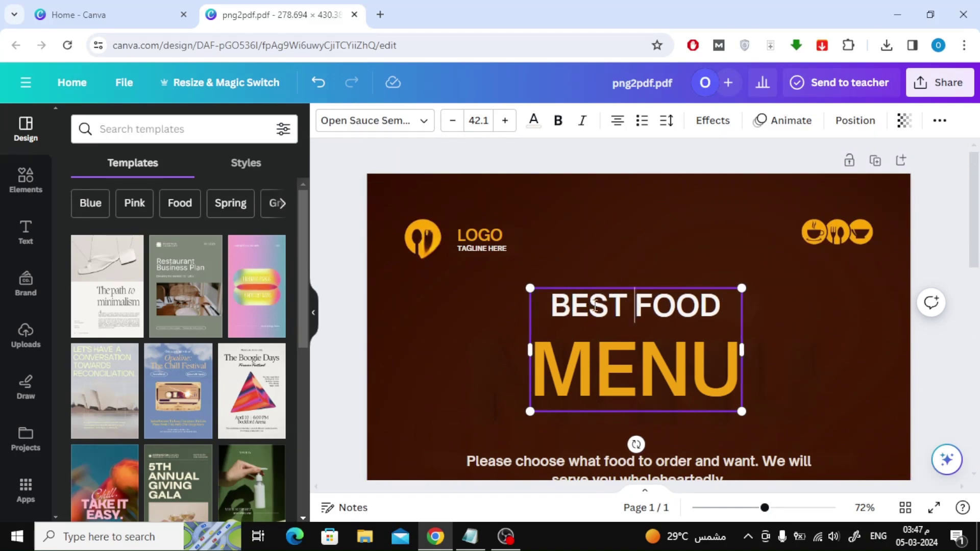
pyautogui.click(628, 276)
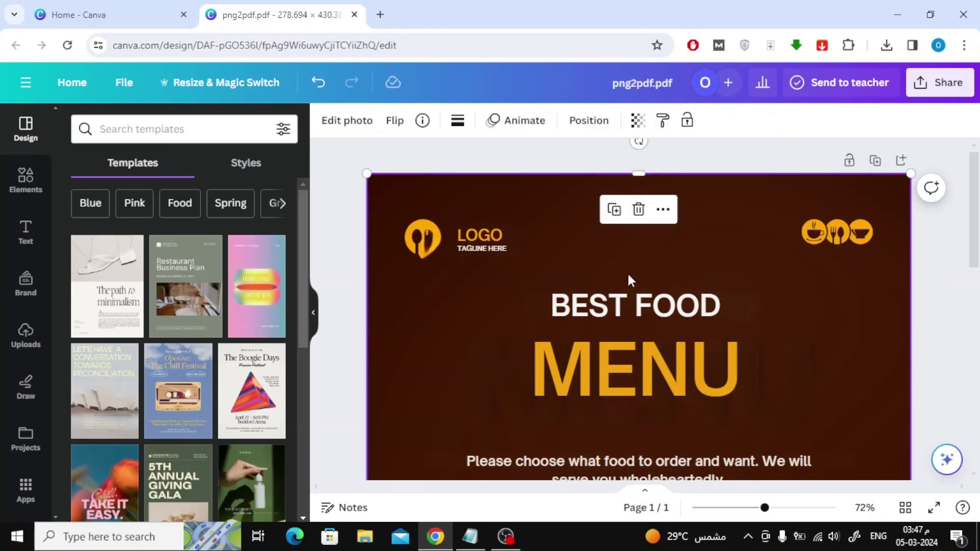
# - Increase the BEST FOOD heading font size from 42.1 to 49.1
pyautogui.click(605, 305)
pyautogui.doubleClick(605, 305)
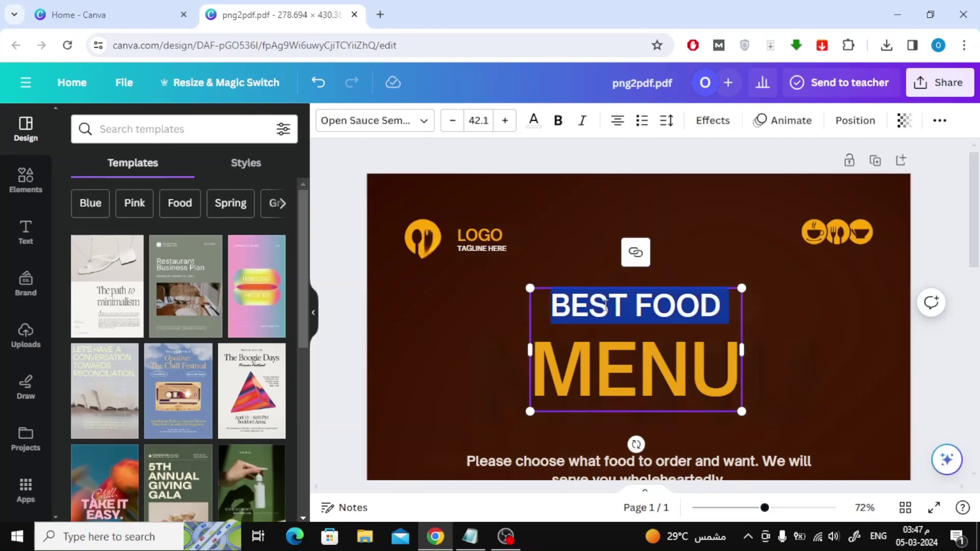
pyautogui.click(505, 121)
pyautogui.click(505, 120)
pyautogui.click(505, 120)
pyautogui.click(505, 121)
pyautogui.click(505, 121)
pyautogui.click(505, 121)
pyautogui.click(505, 120)
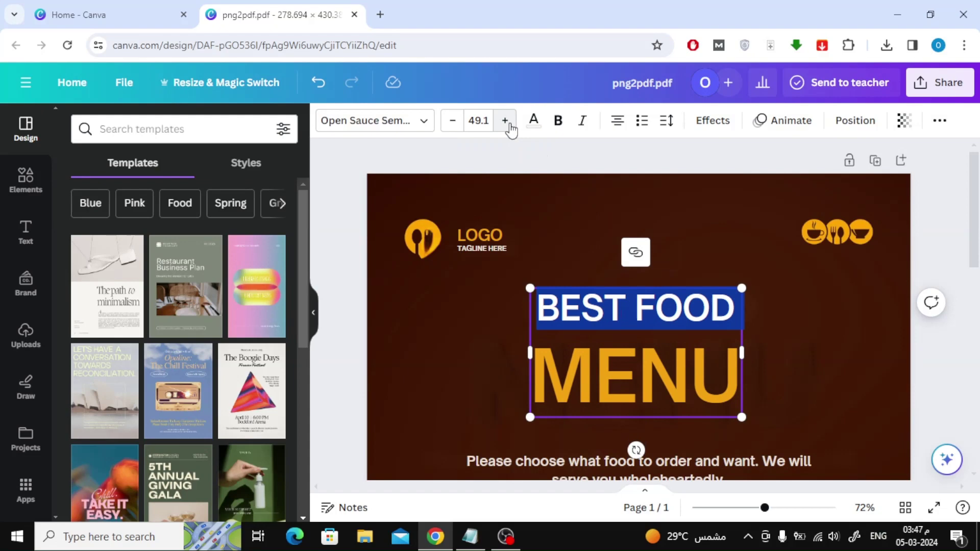
# - Set the BEST FOOD heading in the Anton font after trying Montserrat
pyautogui.click(399, 126)
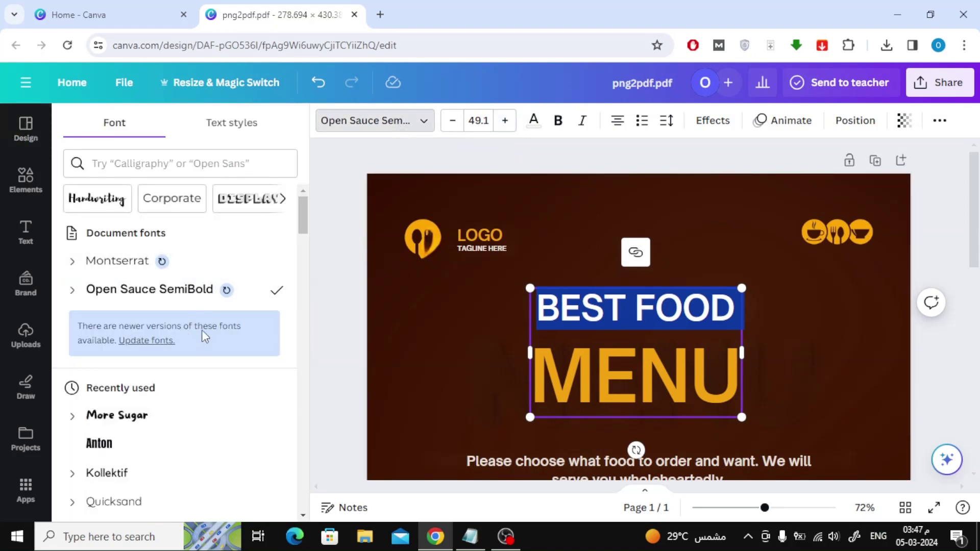
pyautogui.click(203, 263)
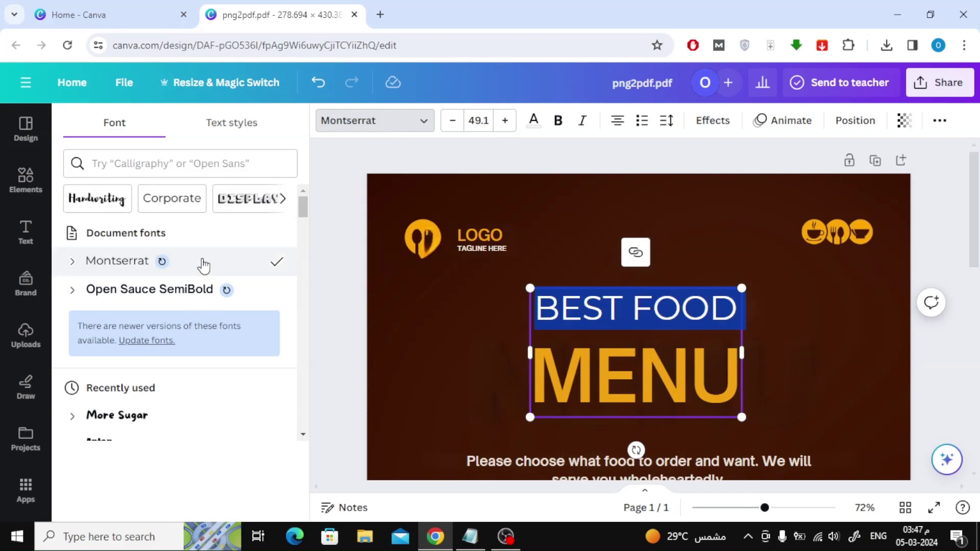
pyautogui.click(185, 297)
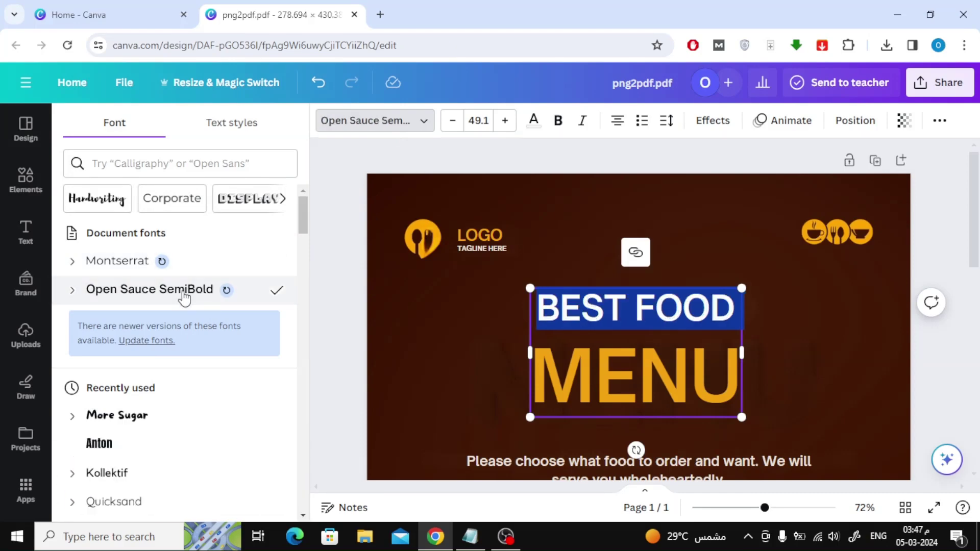
pyautogui.scroll(-1, 157, 424)
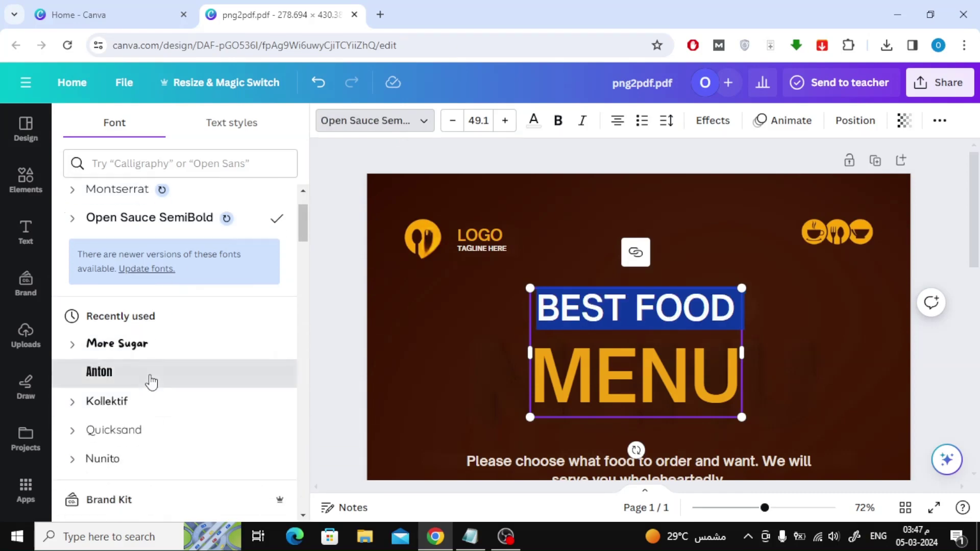
pyautogui.click(151, 381)
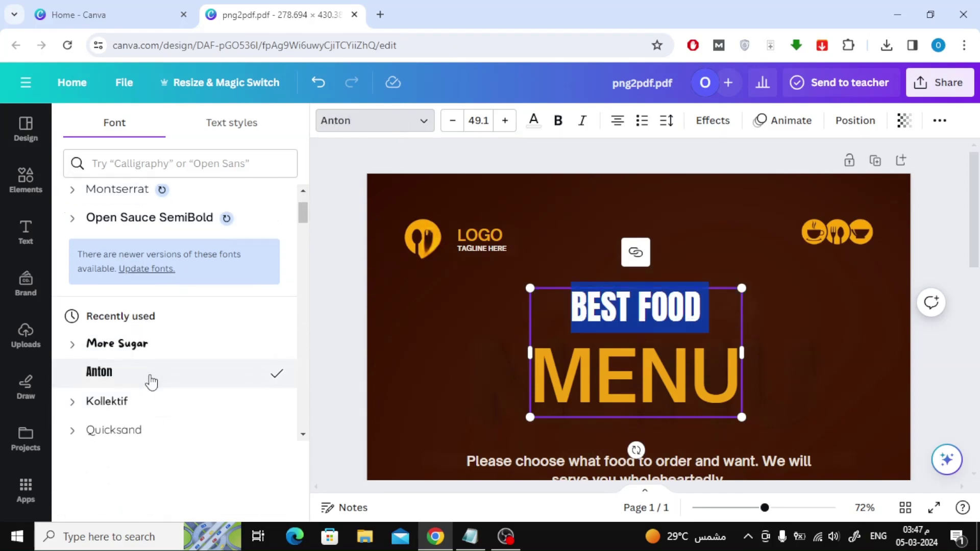
# - Raise the BEST FOOD heading font size to 71.1
pyautogui.click(507, 121)
pyautogui.click(507, 121)
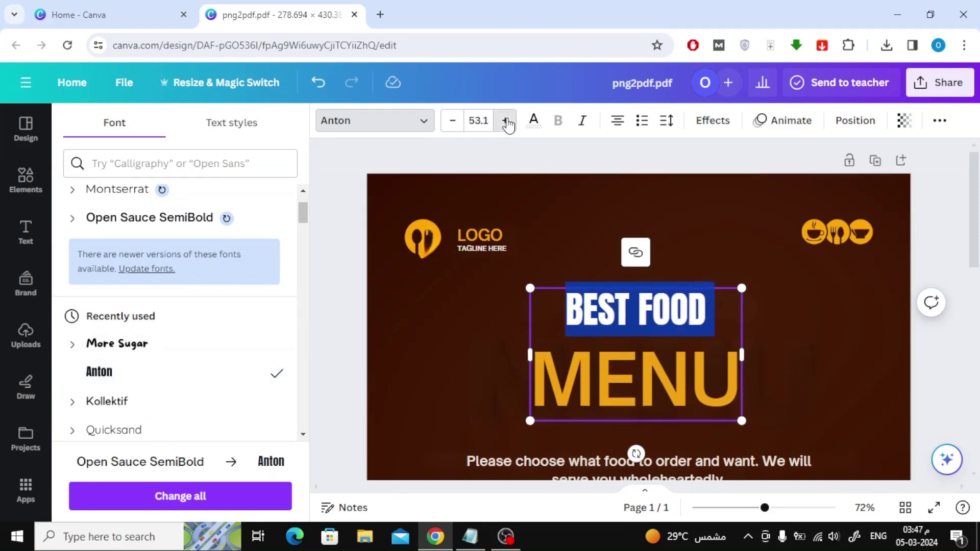
pyautogui.click(507, 121)
pyautogui.click(507, 121)
pyautogui.click(507, 121)
pyautogui.click(507, 121)
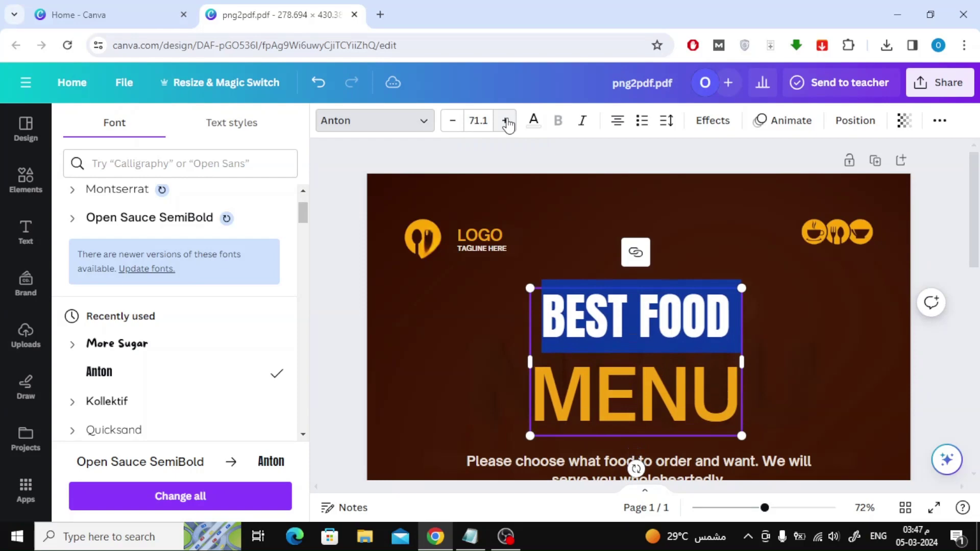
pyautogui.click(507, 121)
pyautogui.click(429, 330)
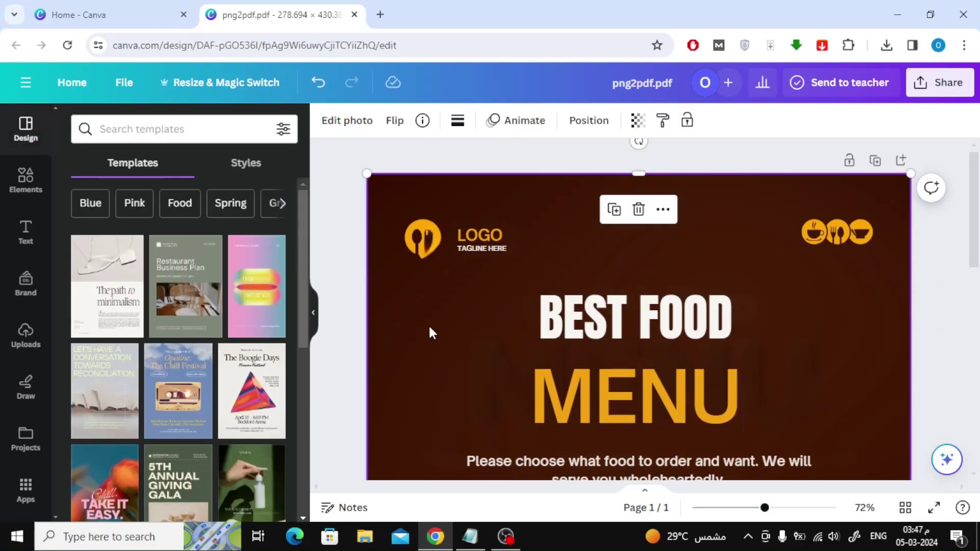
# - Select the LOGO and tagline text and drag it along the top of the menu
pyautogui.click(662, 409)
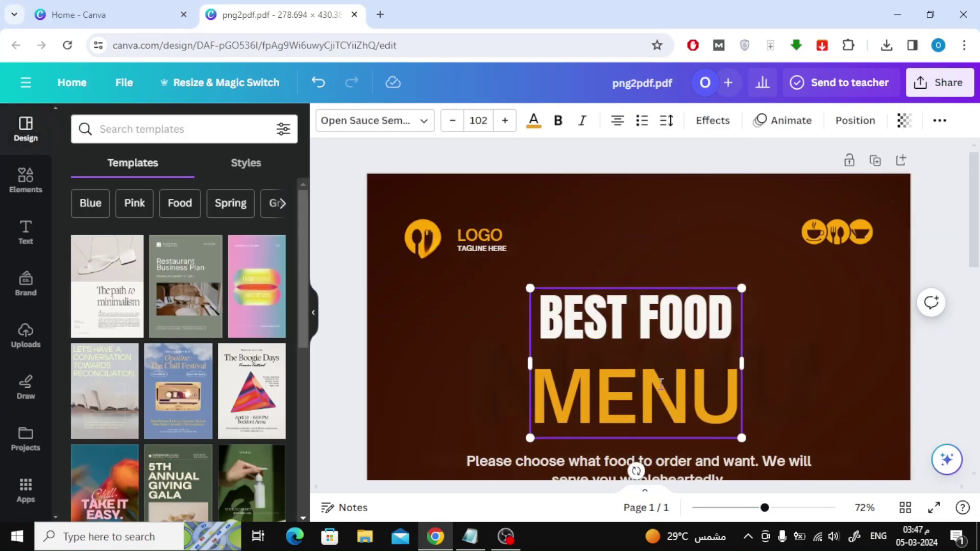
pyautogui.click(799, 327)
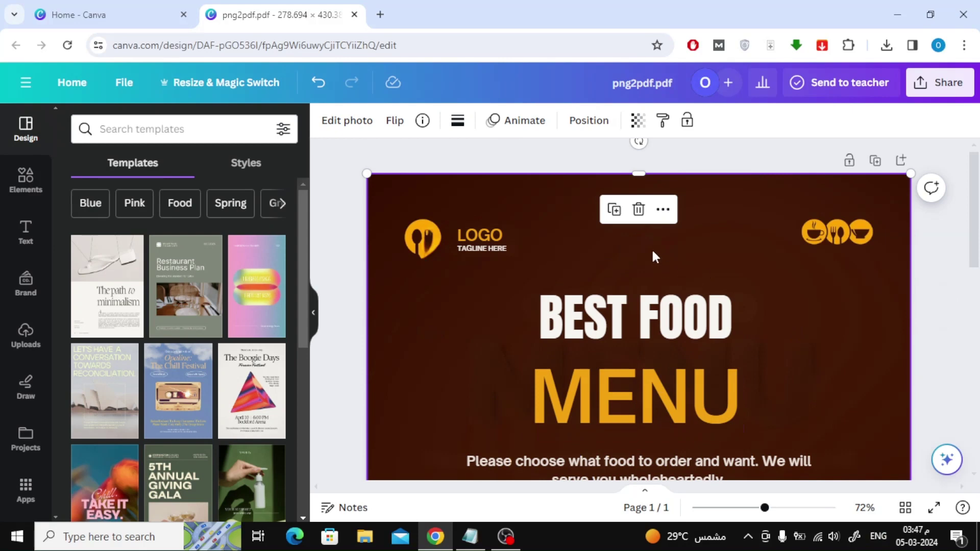
pyautogui.click(482, 236)
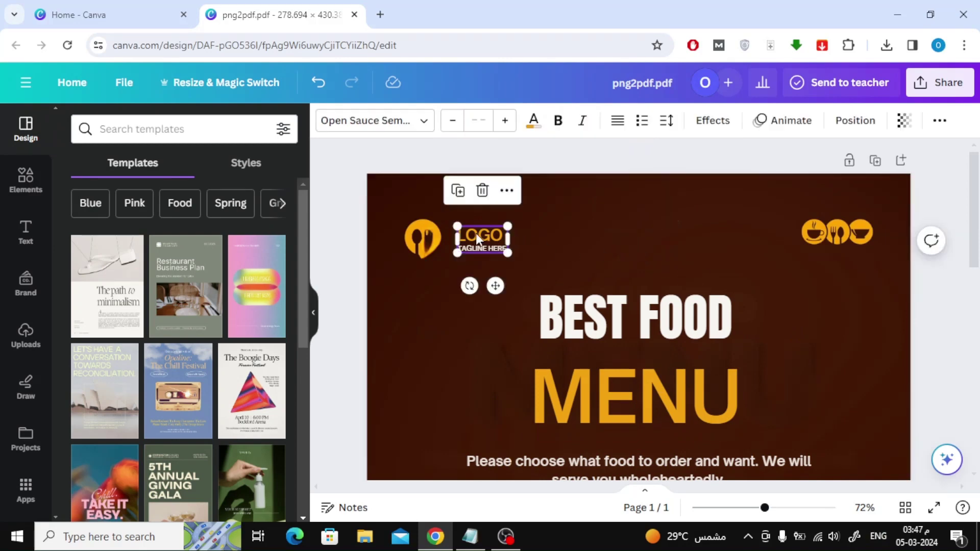
pyautogui.moveTo(490, 239)
pyautogui.mouseDown()
pyautogui.moveTo(576, 238)
pyautogui.moveTo(516, 211)
pyautogui.moveTo(485, 228)
pyautogui.mouseUp()
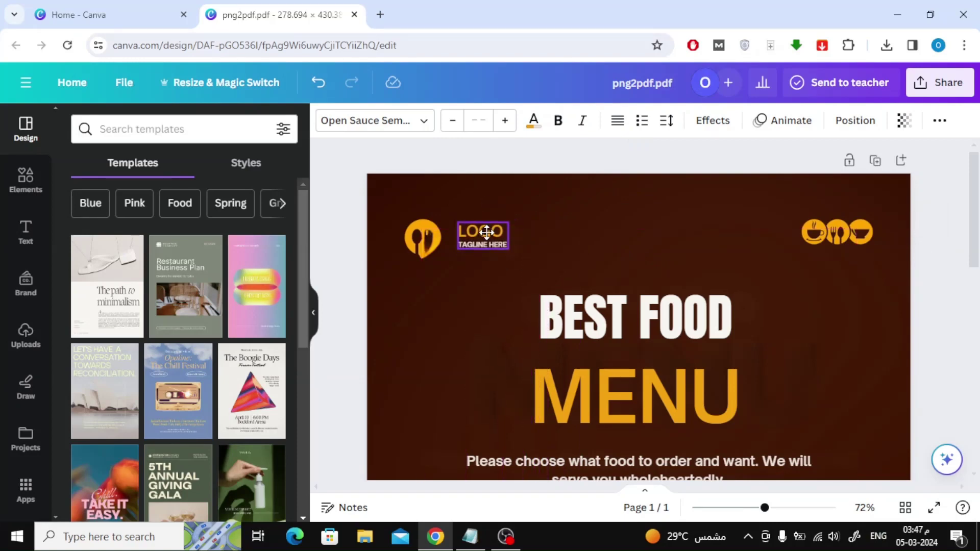
# - Add a light-blue square from Shapes and place it over LOGO and the start of BEST FOOD
pyautogui.click(26, 179)
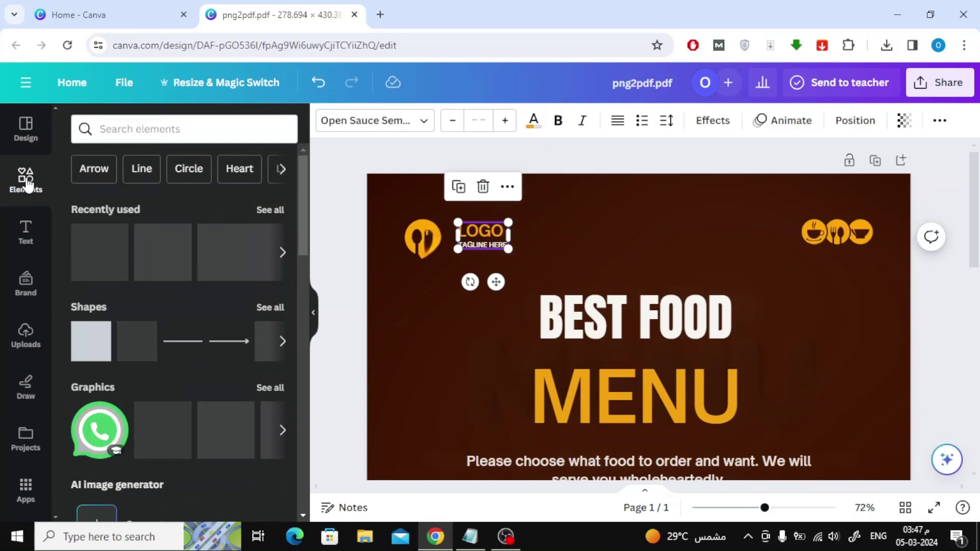
pyautogui.click(85, 350)
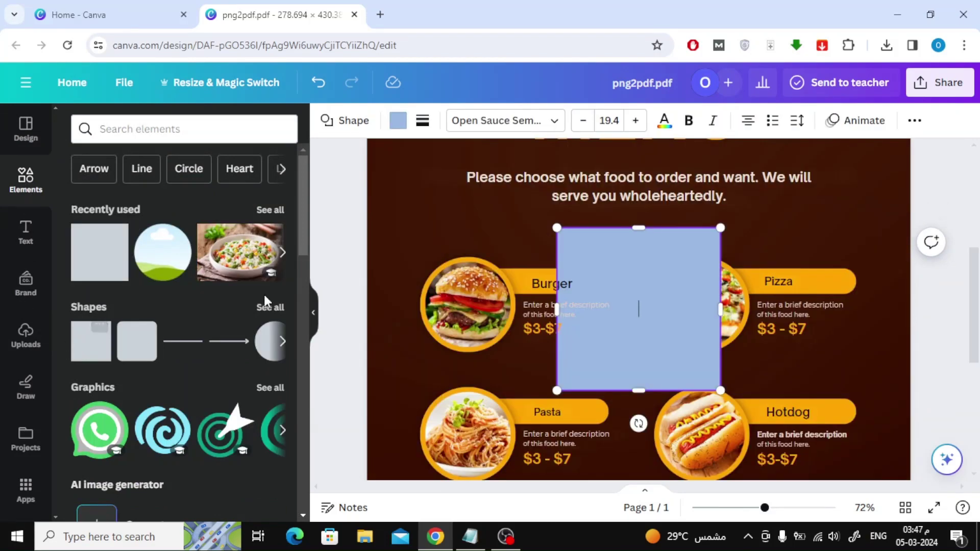
pyautogui.scroll(3, 444, 255)
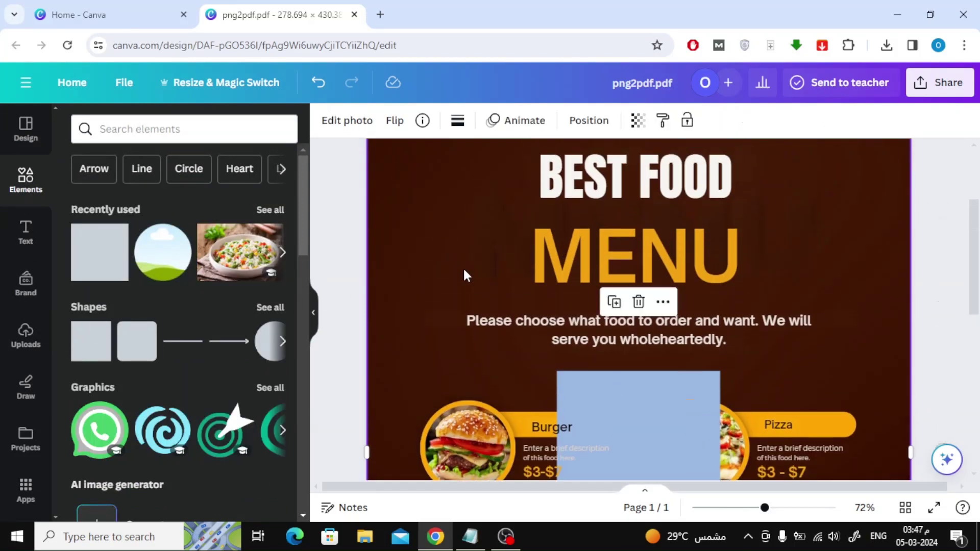
pyautogui.moveTo(631, 426); pyautogui.dragTo(495, 268)
pyautogui.scroll(3, 492, 262)
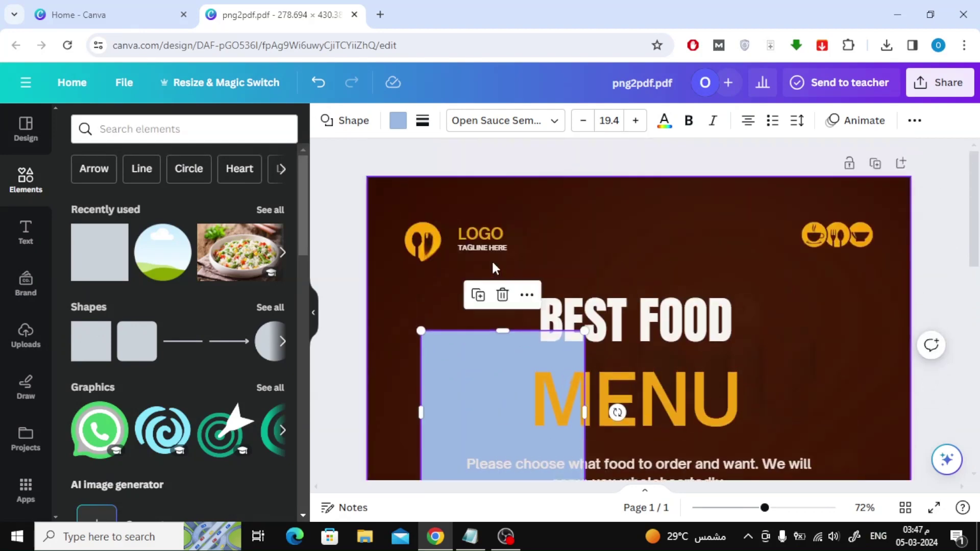
pyautogui.click(787, 508)
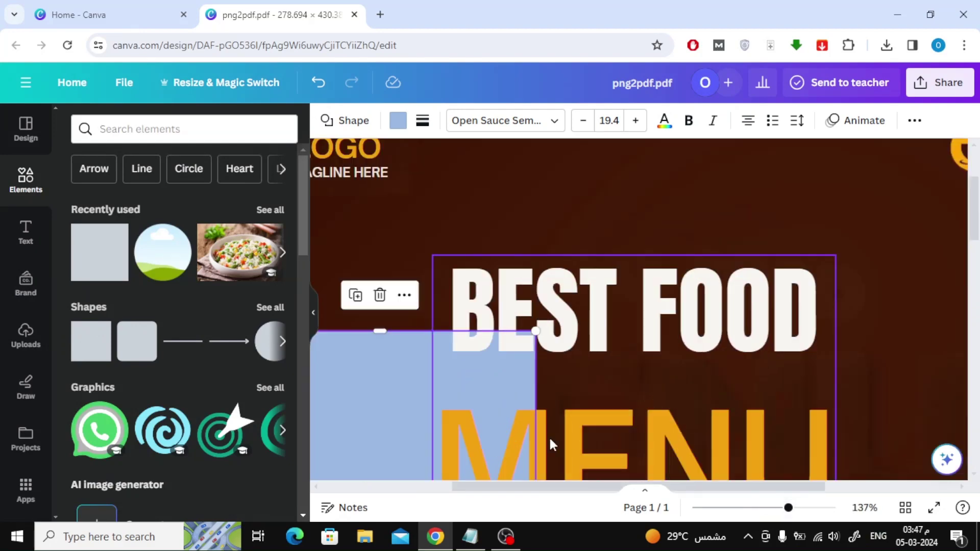
pyautogui.scroll(3, 405, 425)
pyautogui.scroll(-2, 386, 449)
pyautogui.moveTo(386, 449); pyautogui.dragTo(526, 248)
pyautogui.moveTo(737, 508); pyautogui.dragTo(768, 508)
pyautogui.scroll(3, 383, 258)
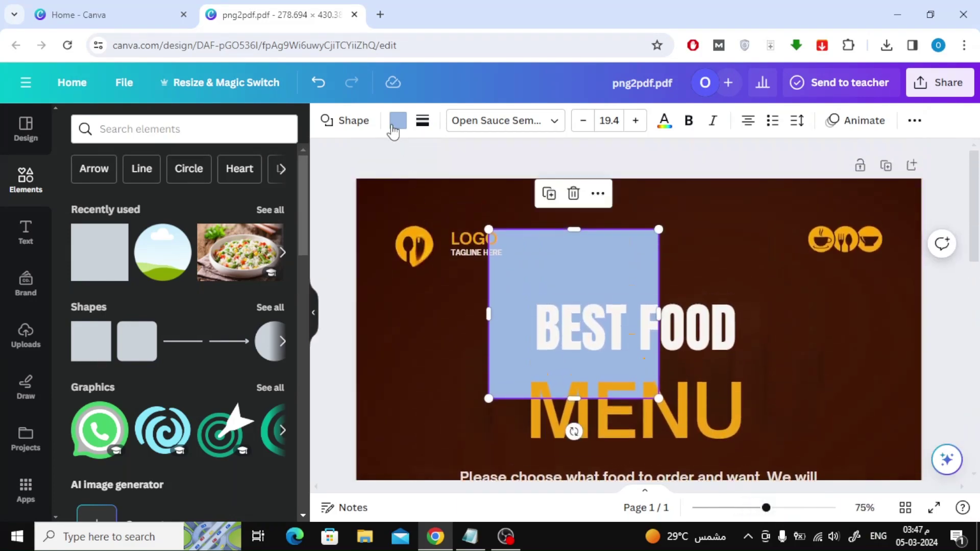
# - Fill the square with the background's dark brown colour
pyautogui.click(395, 119)
pyautogui.scroll(-3, 232, 324)
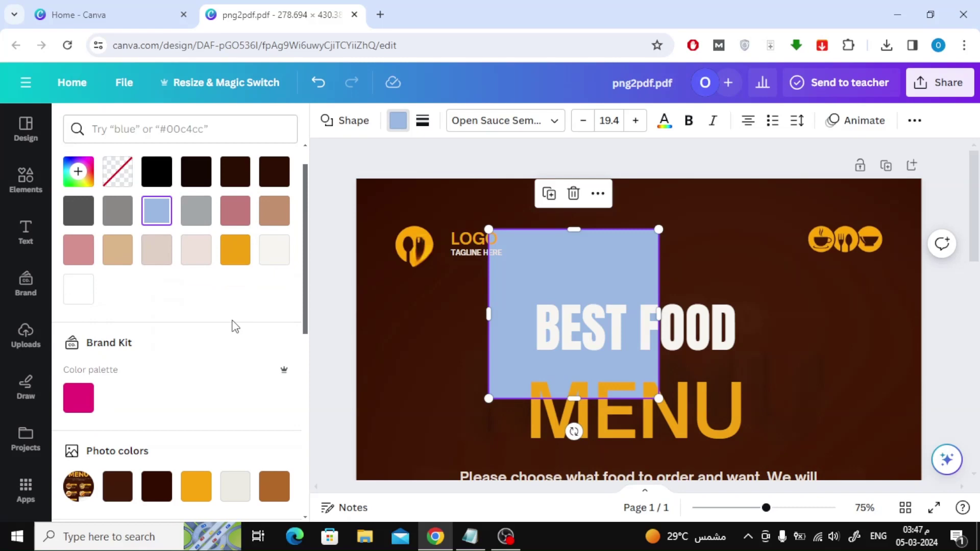
pyautogui.click(113, 387)
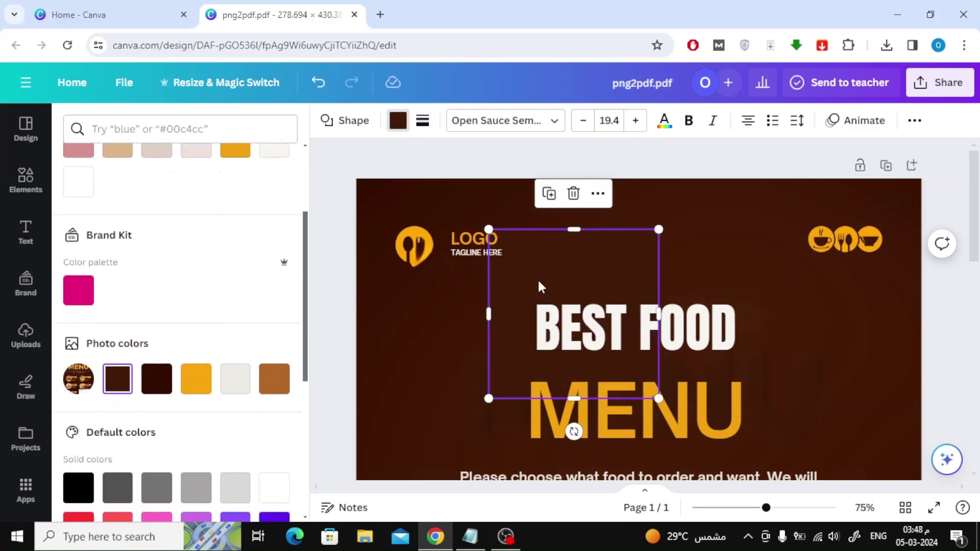
# - Shrink the brown box to about 28.4 × 29.5 and position it over the logo icon
pyautogui.moveTo(612, 280); pyautogui.dragTo(496, 254)
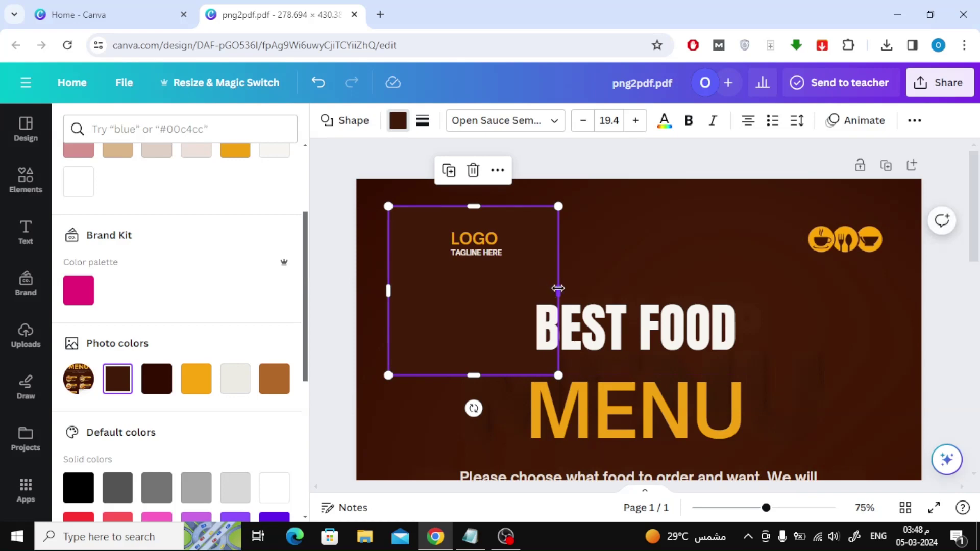
pyautogui.moveTo(558, 289); pyautogui.dragTo(447, 284)
pyautogui.moveTo(416, 376); pyautogui.dragTo(414, 279)
pyautogui.moveTo(417, 237); pyautogui.dragTo(416, 246)
pyautogui.click(415, 227)
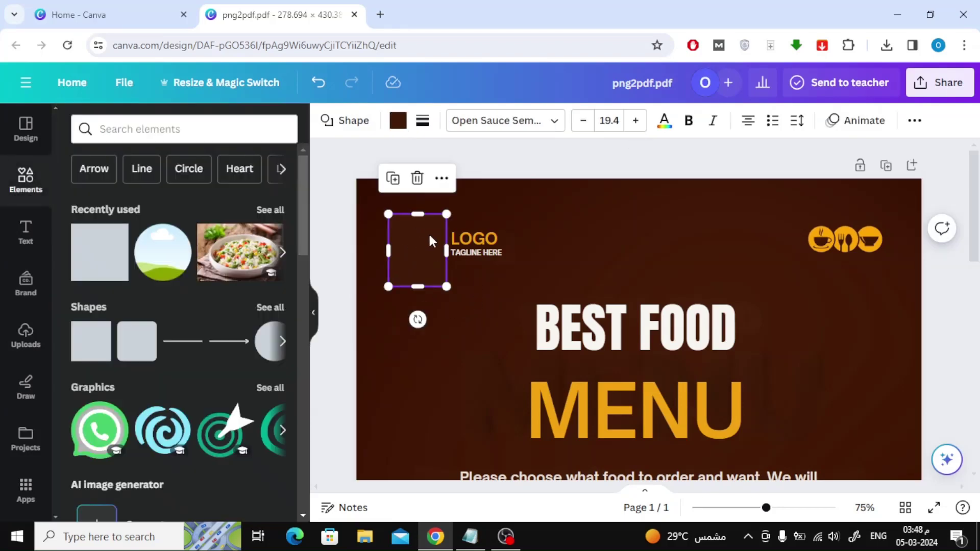
pyautogui.scroll(-5, 494, 313)
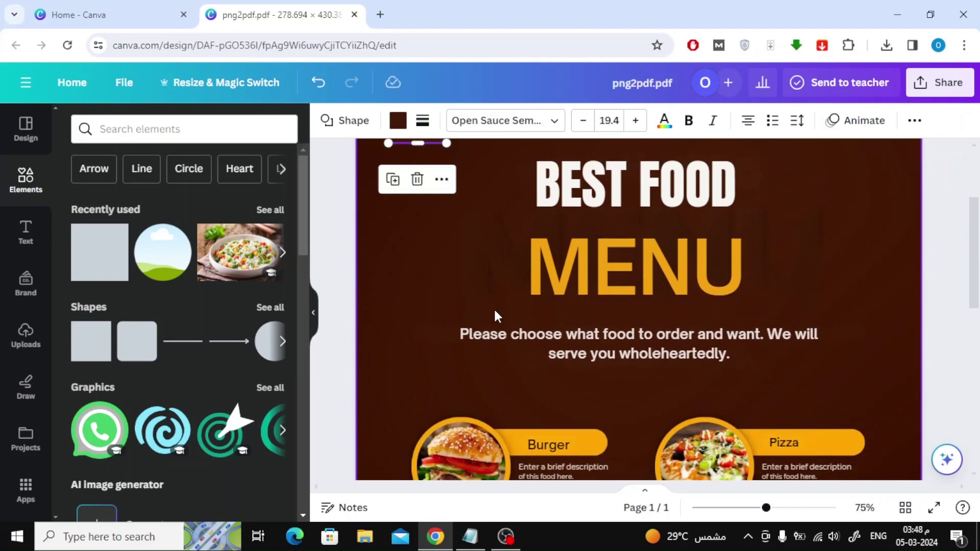
pyautogui.scroll(-2, 495, 317)
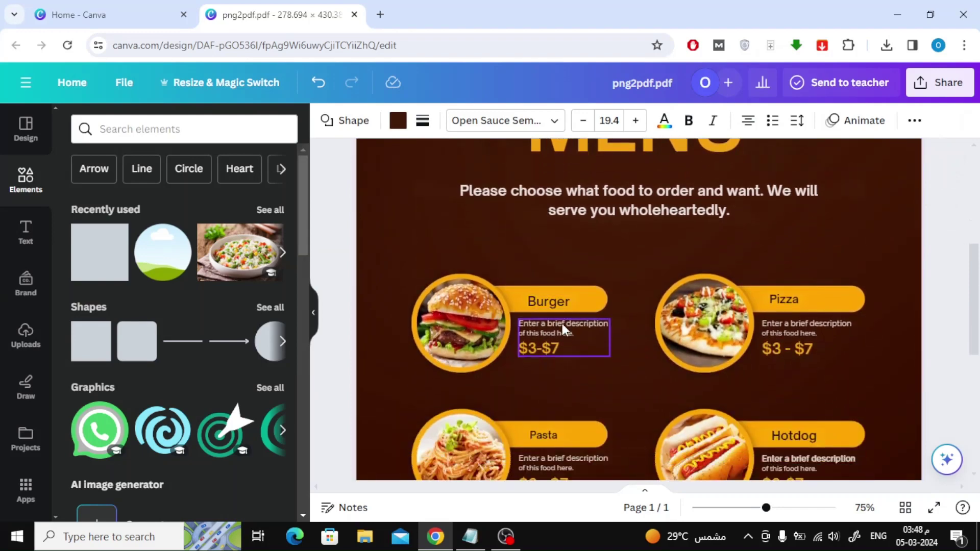
# - Search elements for 'rice', add the vegetable rice bowl photo, shrink it and place it between Burger and Pizza
pyautogui.click(150, 127)
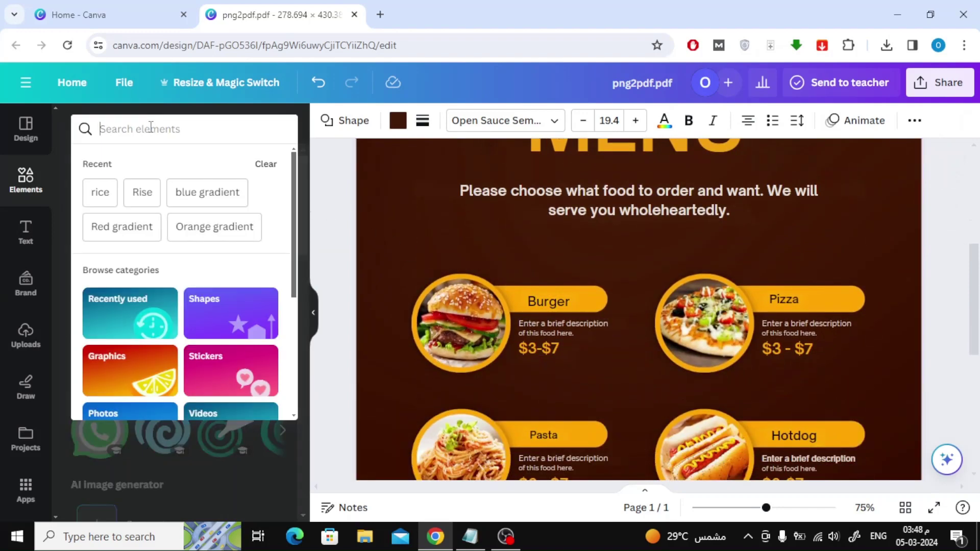
pyautogui.click(99, 193)
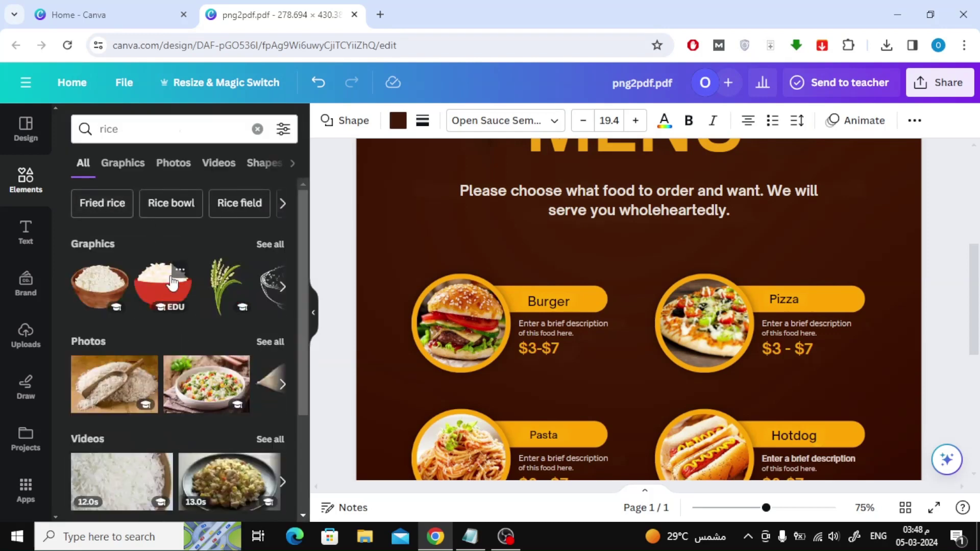
pyautogui.click(195, 384)
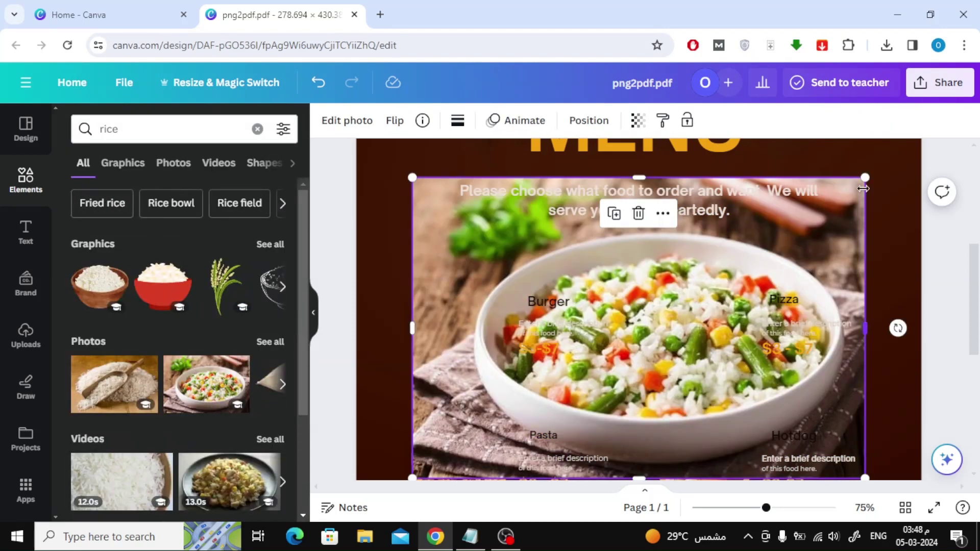
pyautogui.moveTo(852, 194); pyautogui.dragTo(544, 391)
pyautogui.moveTo(483, 425); pyautogui.dragTo(639, 263)
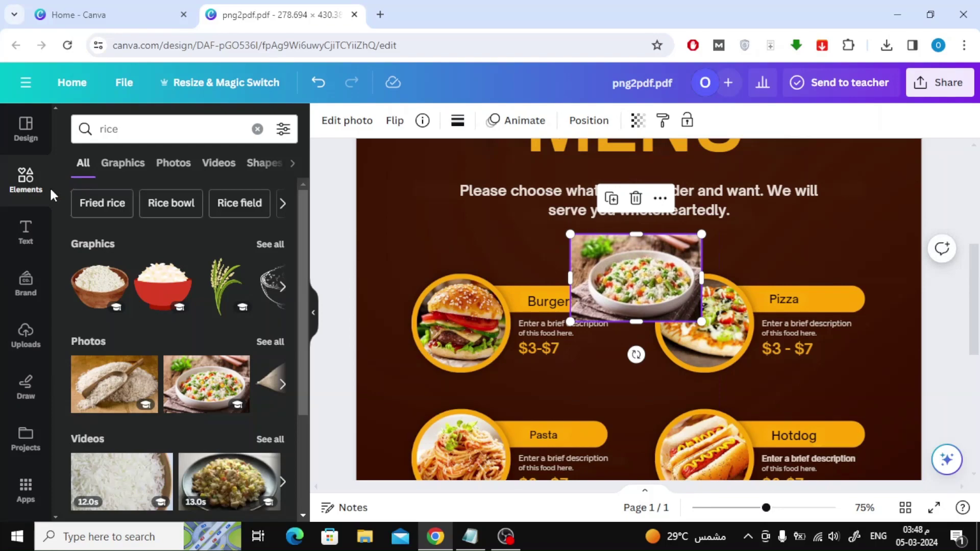
# - Add a 42.3 circle frame over the burger picture and drop the rice photo into it
pyautogui.click(254, 129)
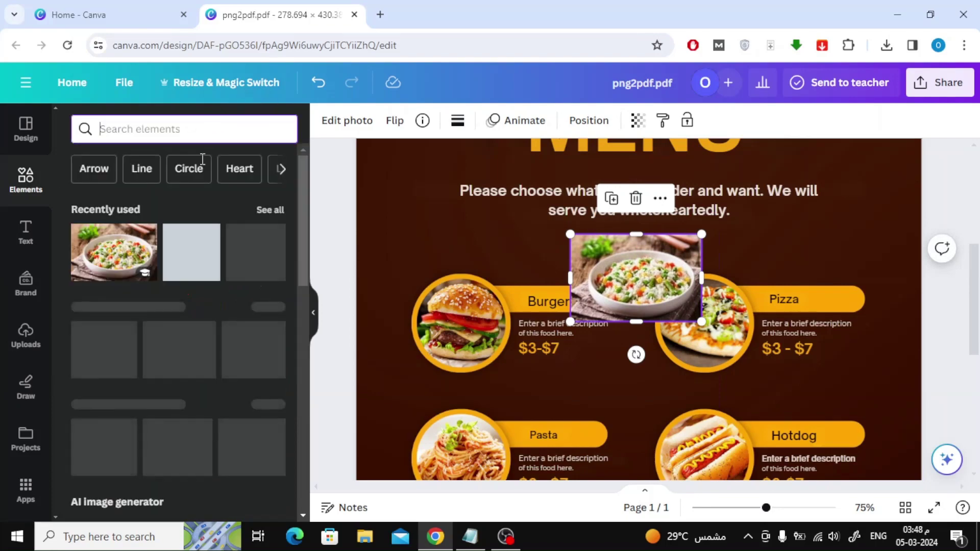
pyautogui.scroll(-14, 204, 264)
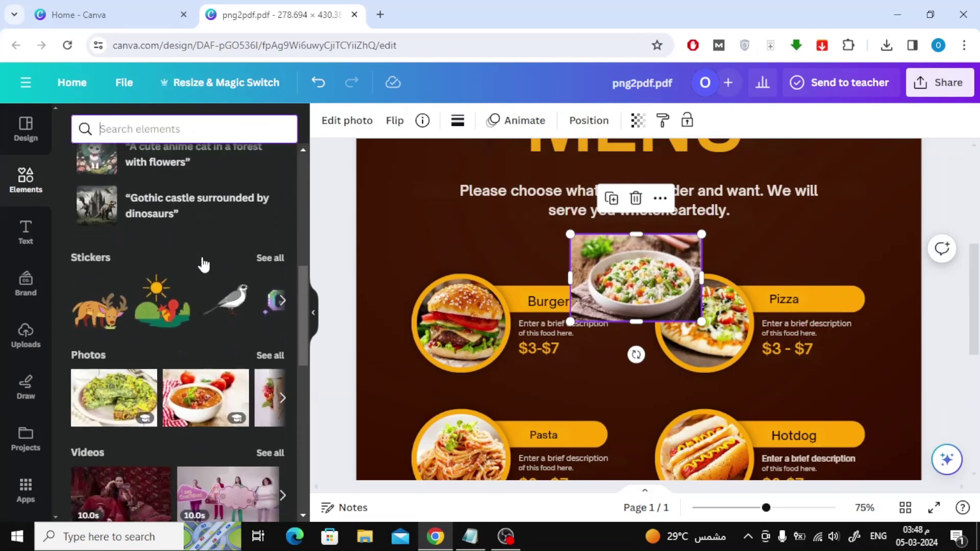
pyautogui.scroll(-6, 204, 264)
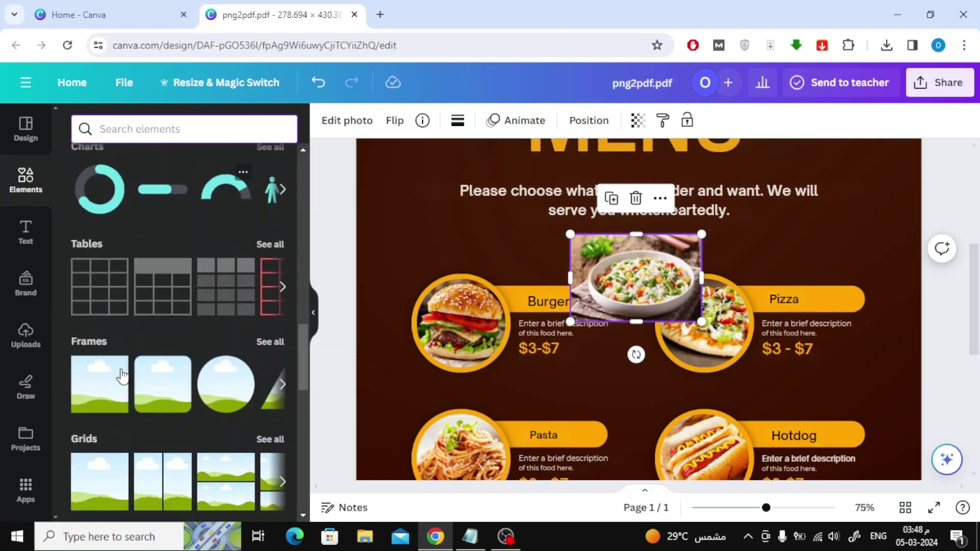
pyautogui.click(216, 323)
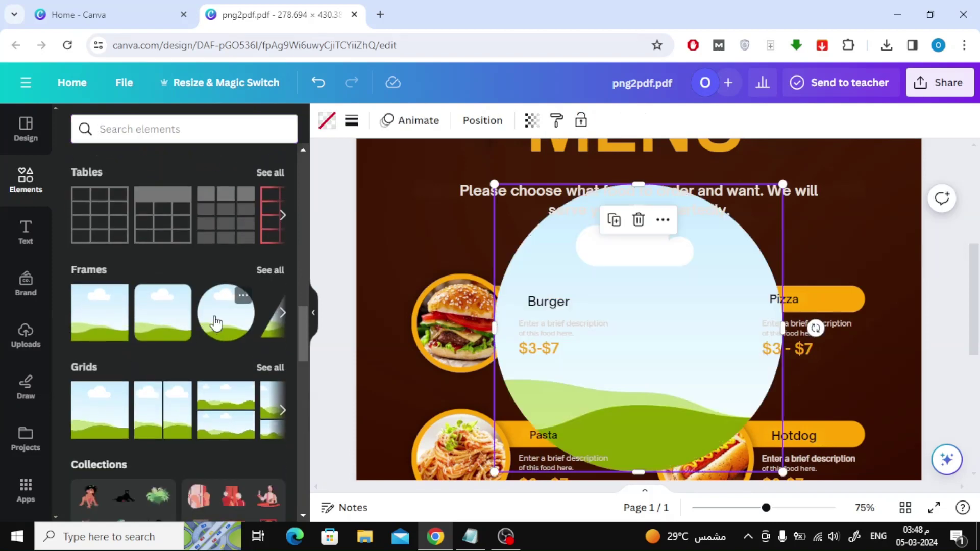
pyautogui.moveTo(781, 182); pyautogui.dragTo(491, 301)
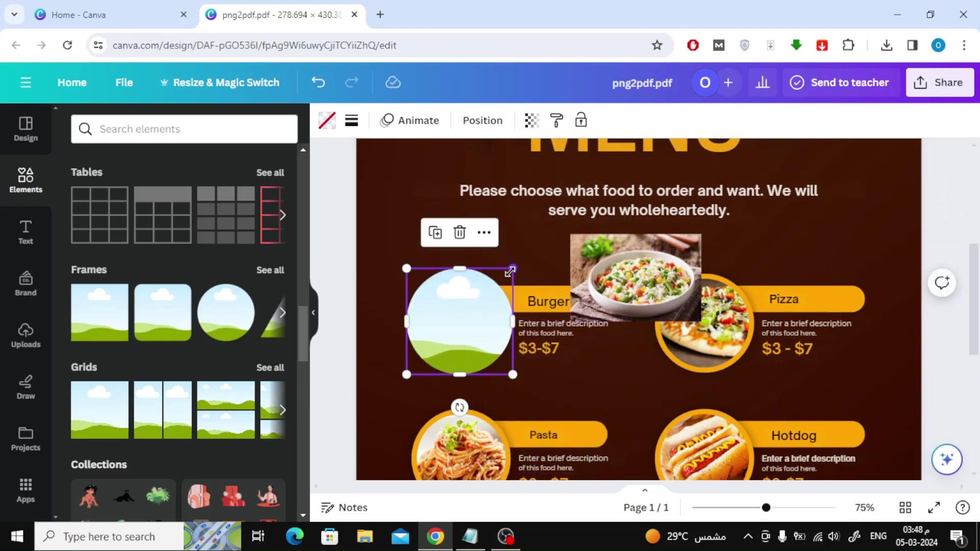
pyautogui.moveTo(512, 269); pyautogui.dragTo(489, 293)
pyautogui.moveTo(455, 337); pyautogui.dragTo(509, 369)
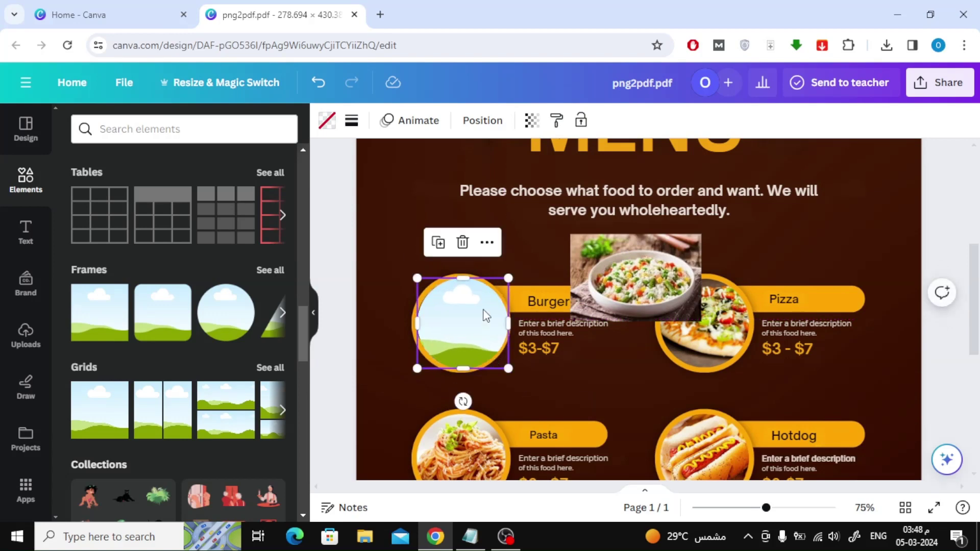
pyautogui.moveTo(485, 316); pyautogui.dragTo(486, 316)
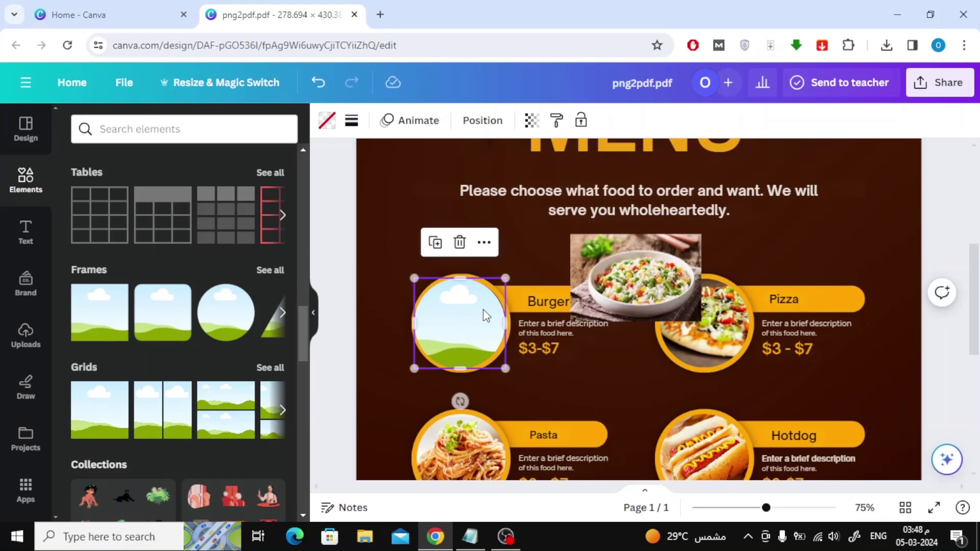
pyautogui.moveTo(648, 293); pyautogui.dragTo(486, 303)
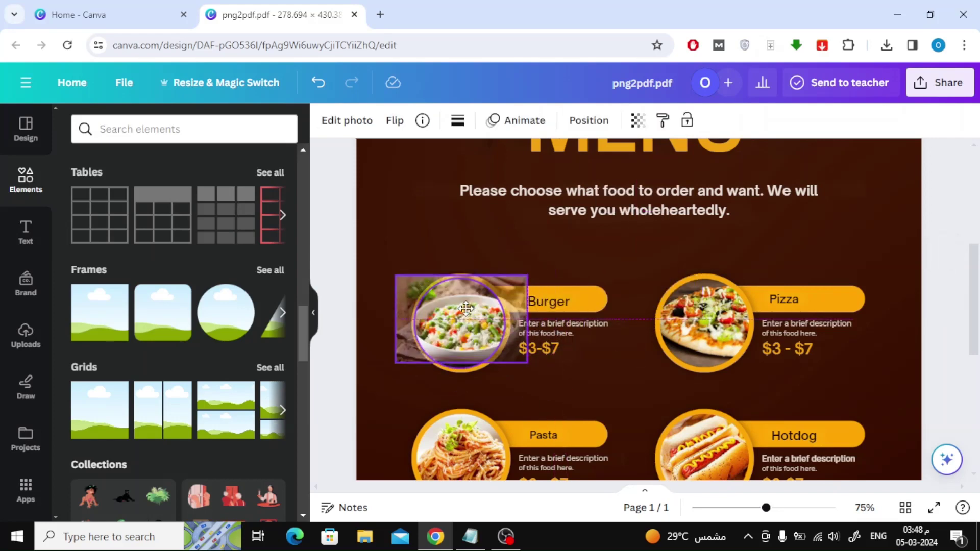
pyautogui.moveTo(466, 308); pyautogui.dragTo(470, 316)
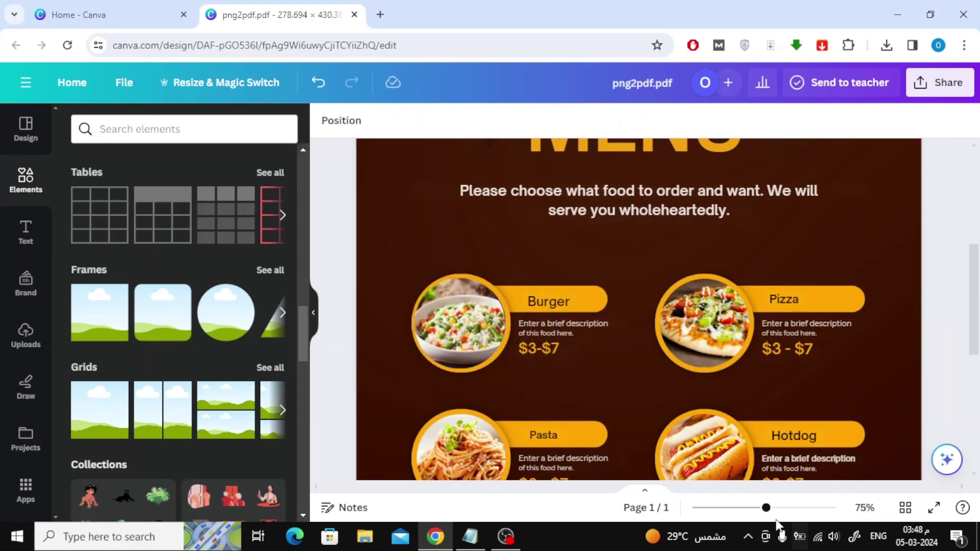
# - Zoom in and resize the rice picture to fit its circle frame
pyautogui.moveTo(766, 507); pyautogui.dragTo(762, 486)
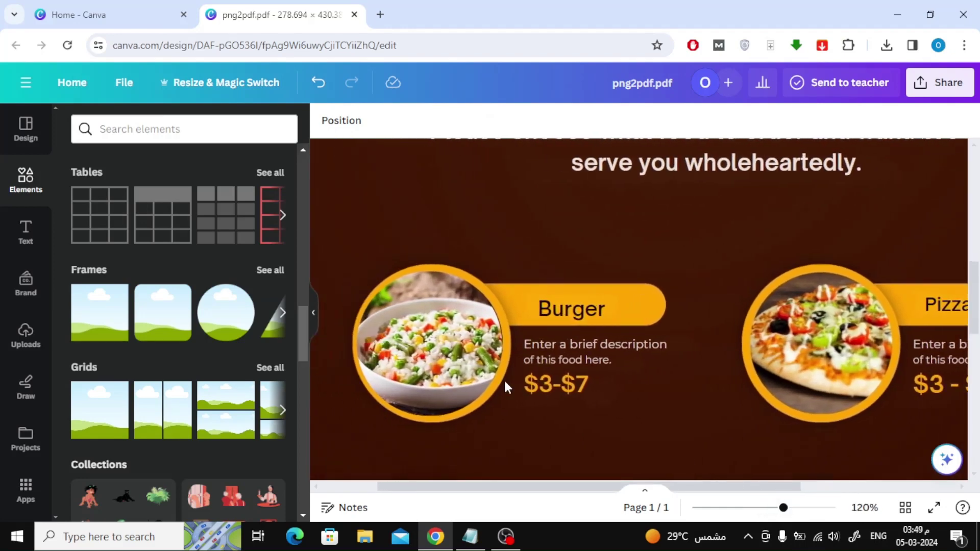
pyautogui.click(446, 327)
pyautogui.moveTo(501, 416); pyautogui.dragTo(498, 415)
pyautogui.click(531, 416)
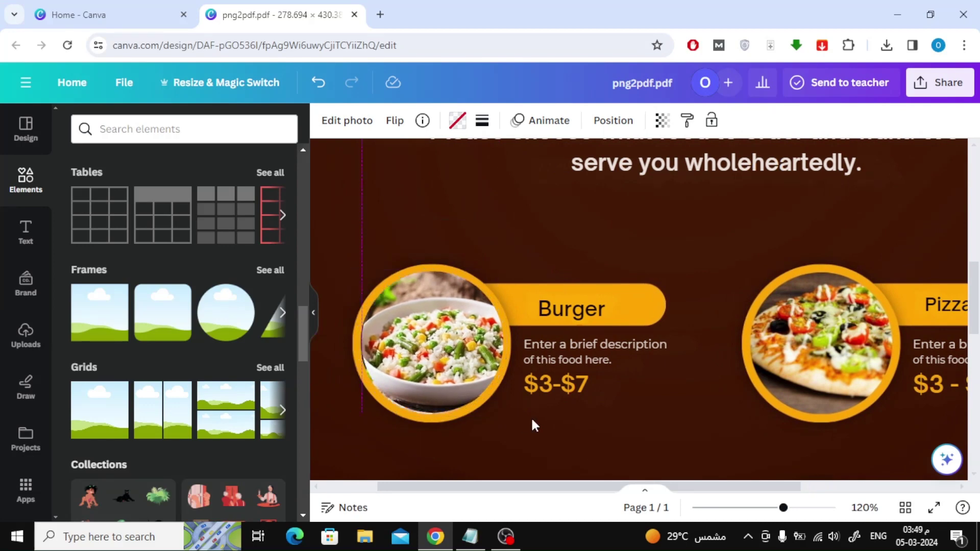
pyautogui.click(578, 232)
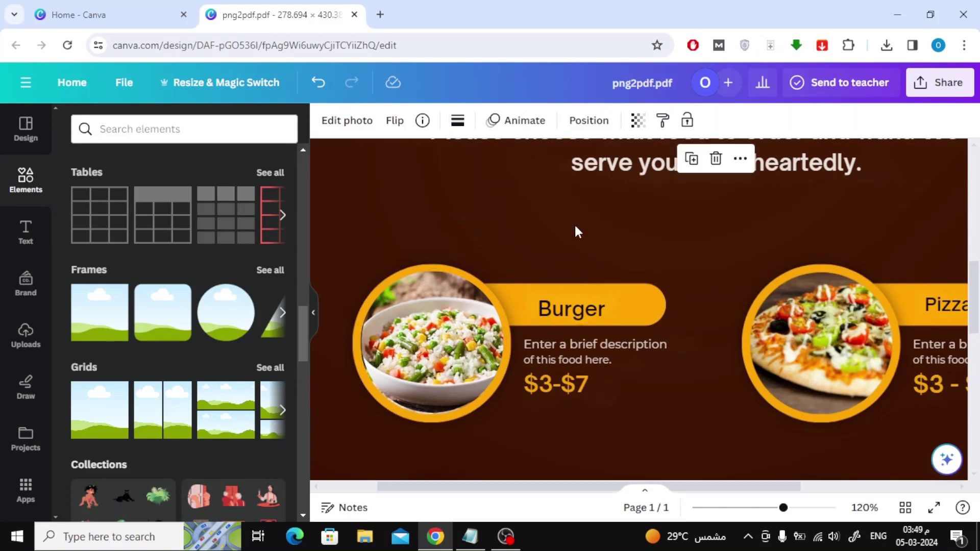
# - Rename the Burger item to RICE and change its price to $2-$5
pyautogui.click(572, 301)
pyautogui.click(581, 303)
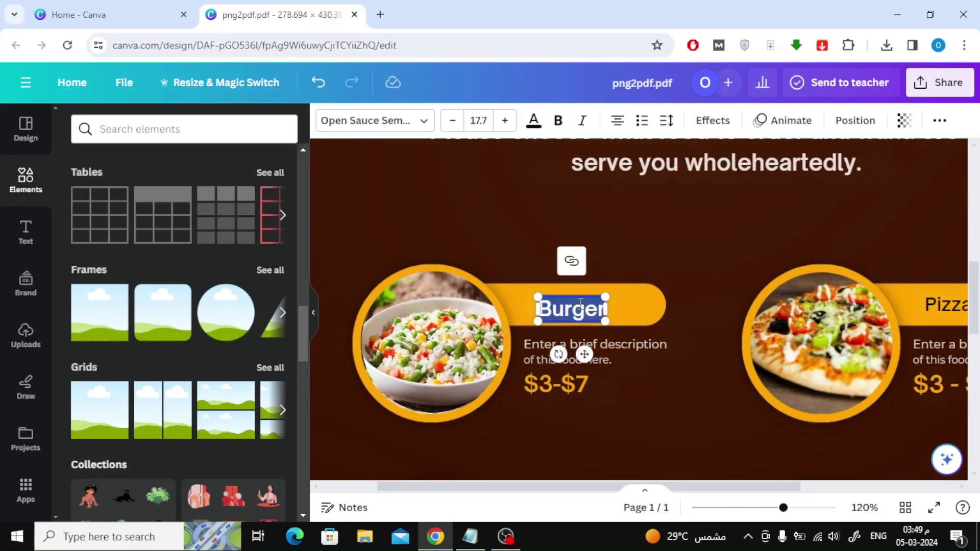
pyautogui.write('RICE')
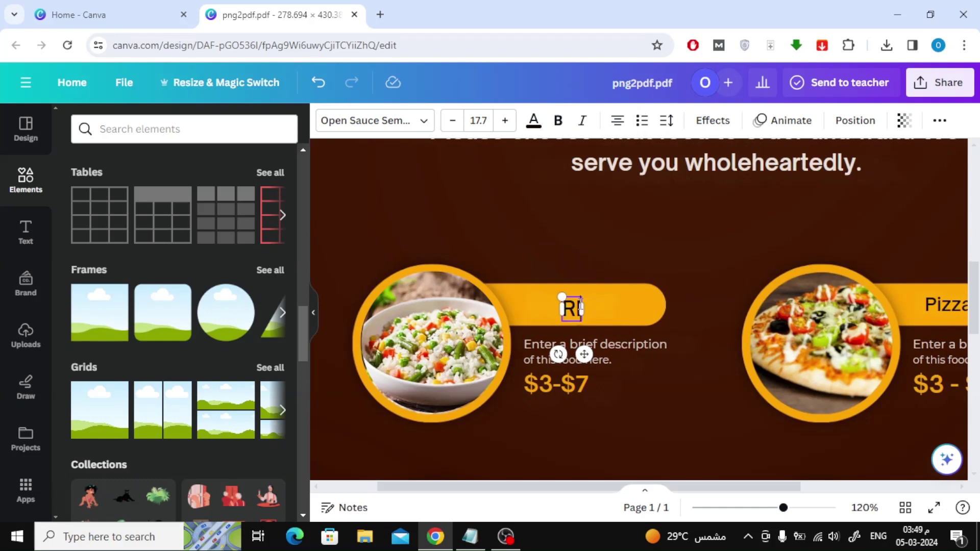
pyautogui.click(623, 389)
pyautogui.doubleClick(538, 379)
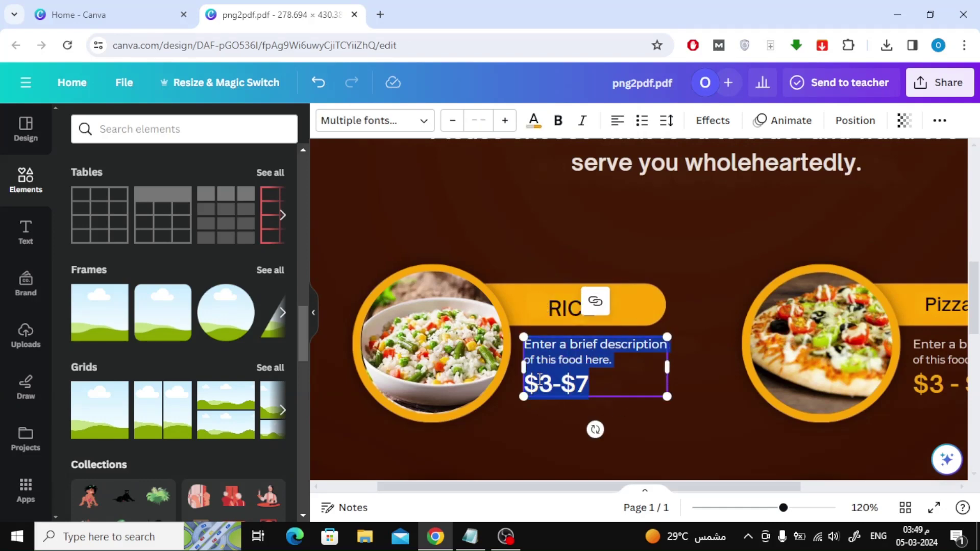
pyautogui.moveTo(539, 383); pyautogui.dragTo(580, 380)
pyautogui.write('2-$')
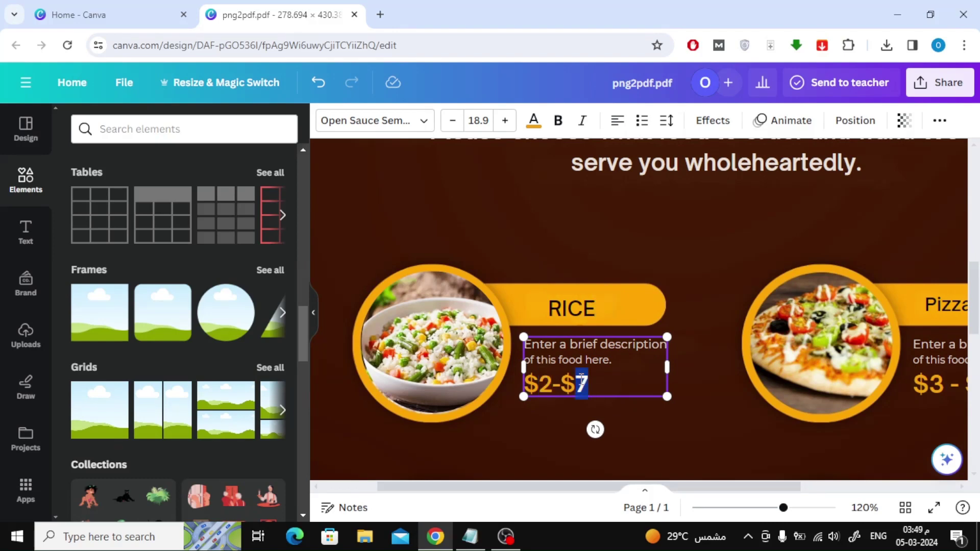
pyautogui.write('5')
# - Deselect the $2-$5 price, zoom out to about 63% and scroll up to the BEST FOOD heading
pyautogui.click(500, 207)
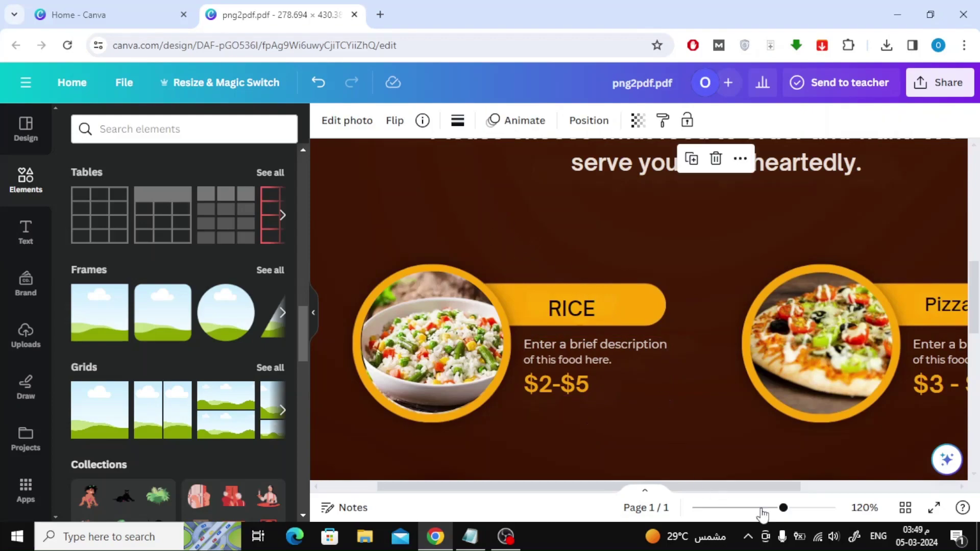
pyautogui.moveTo(781, 509); pyautogui.dragTo(760, 509)
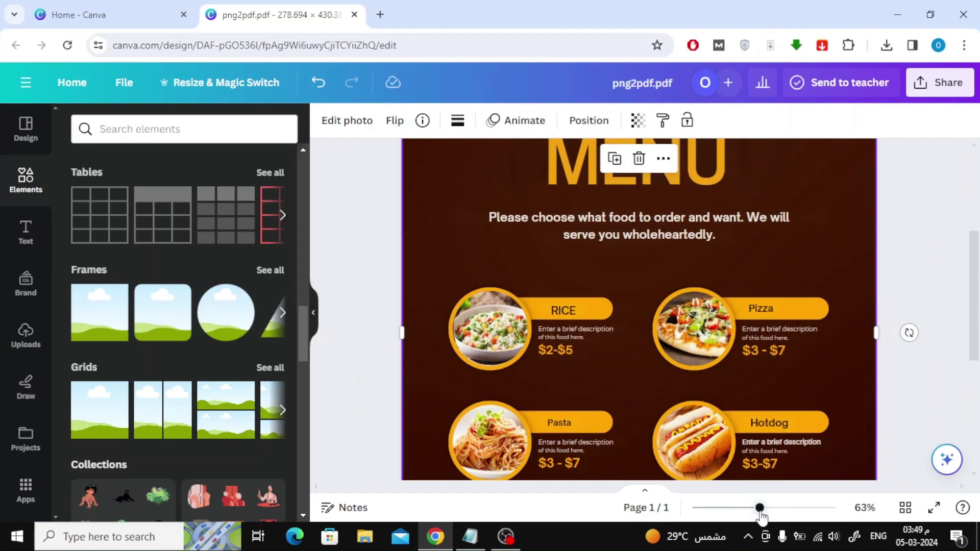
pyautogui.scroll(3, 822, 366)
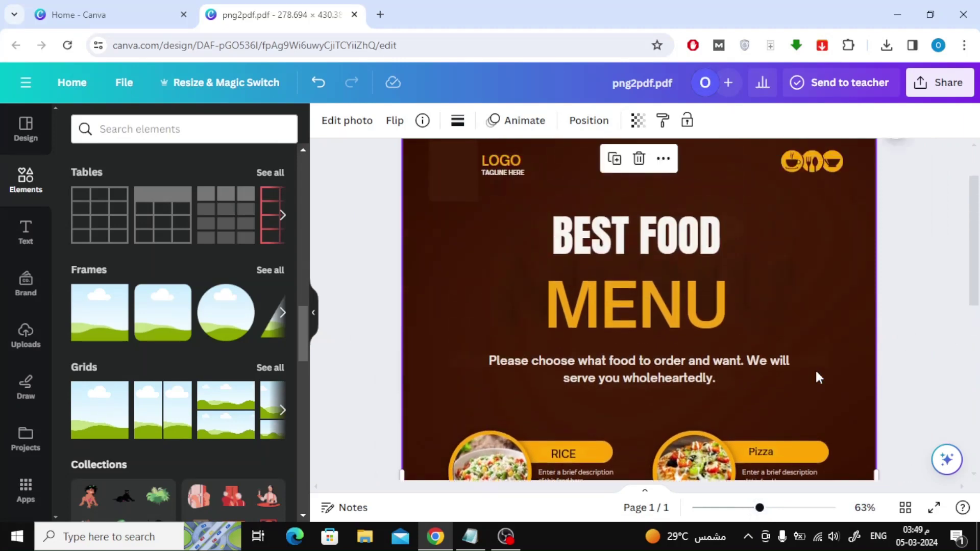